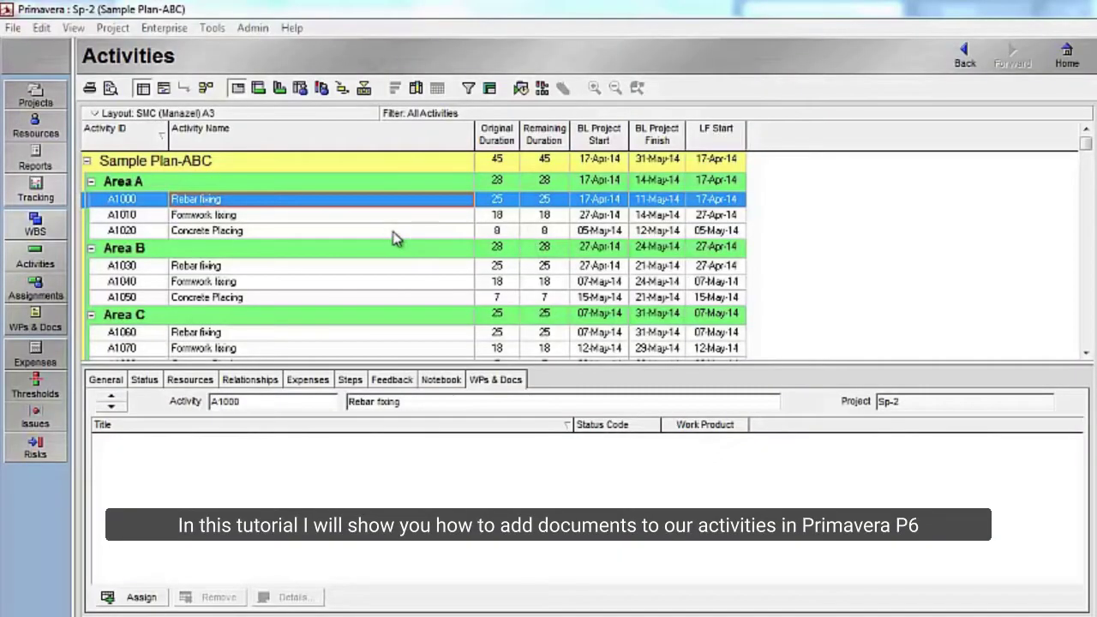
Check the Formwork fixing activity, reselect Rebar fixing, and open Work Products and Documents.
click(332, 217)
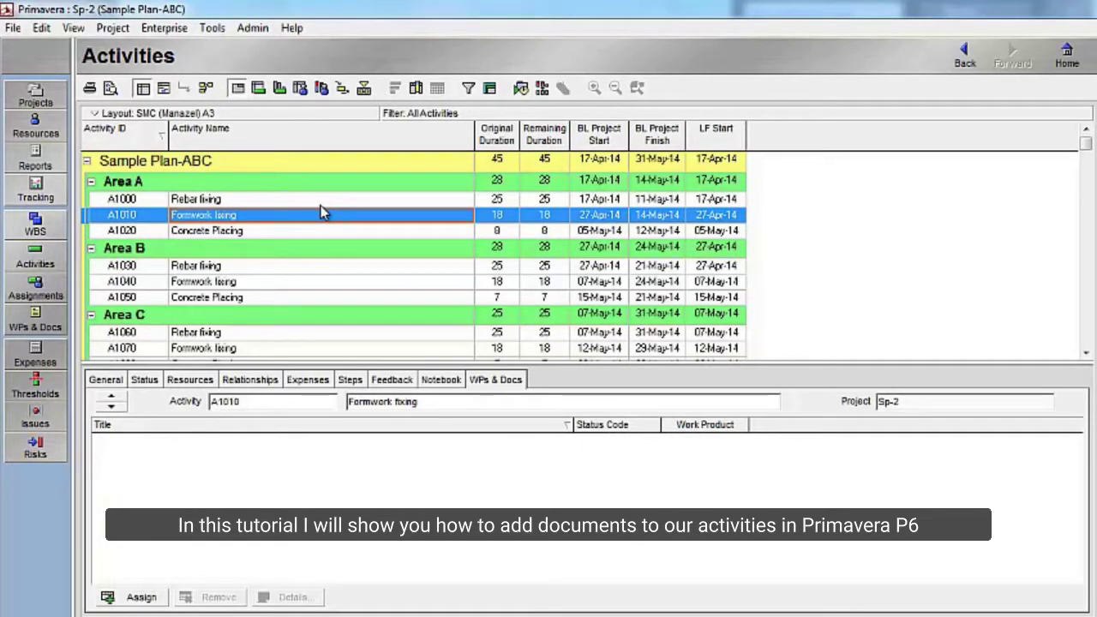
click(322, 202)
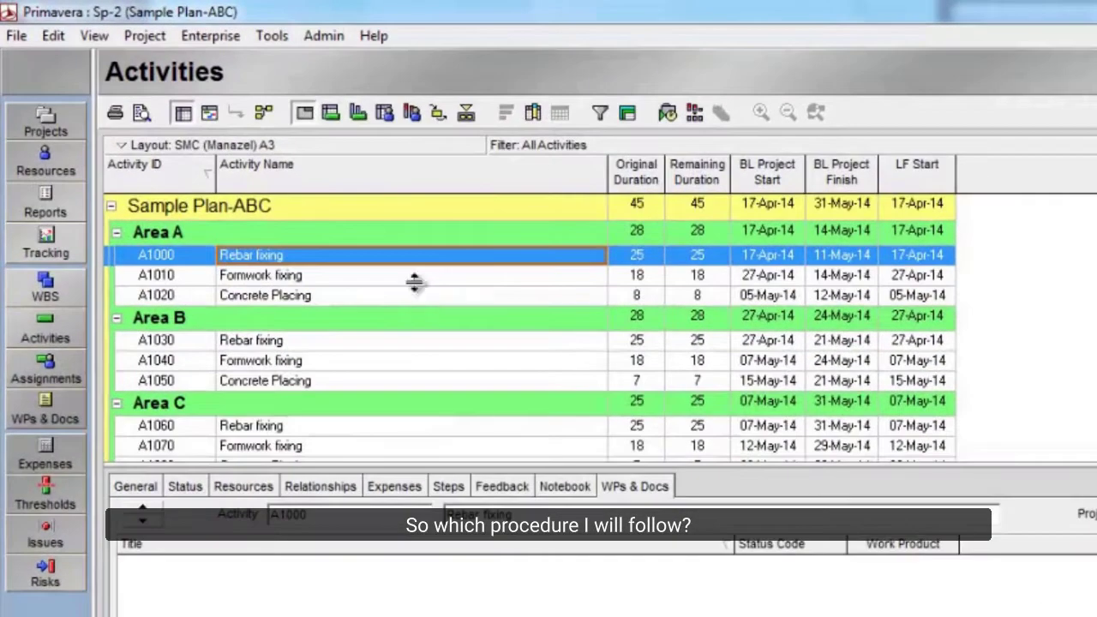
click(129, 30)
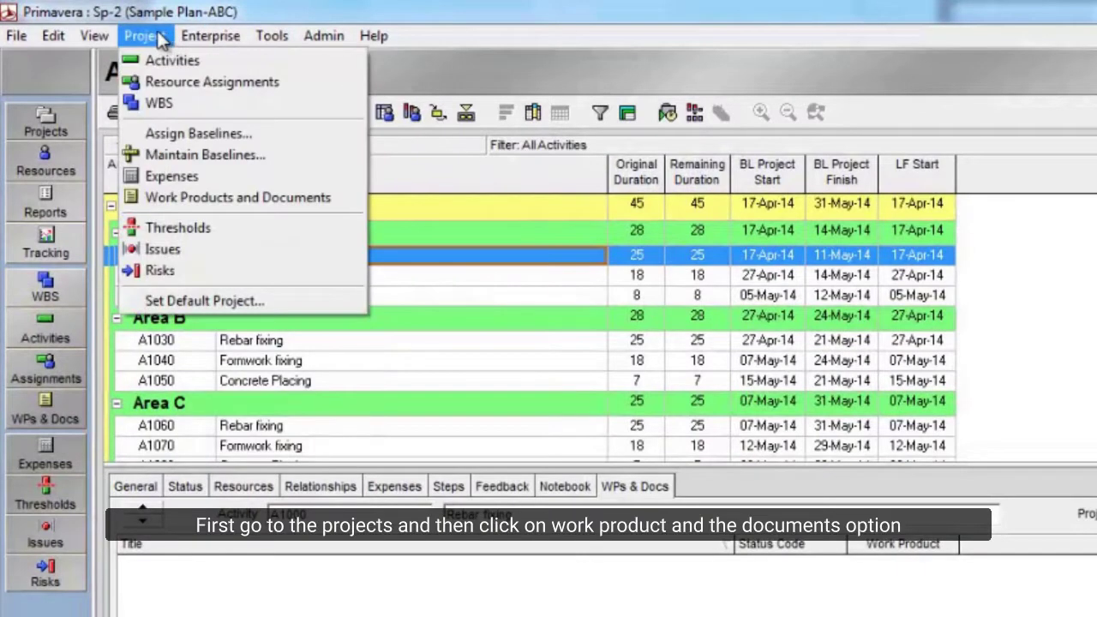
click(237, 207)
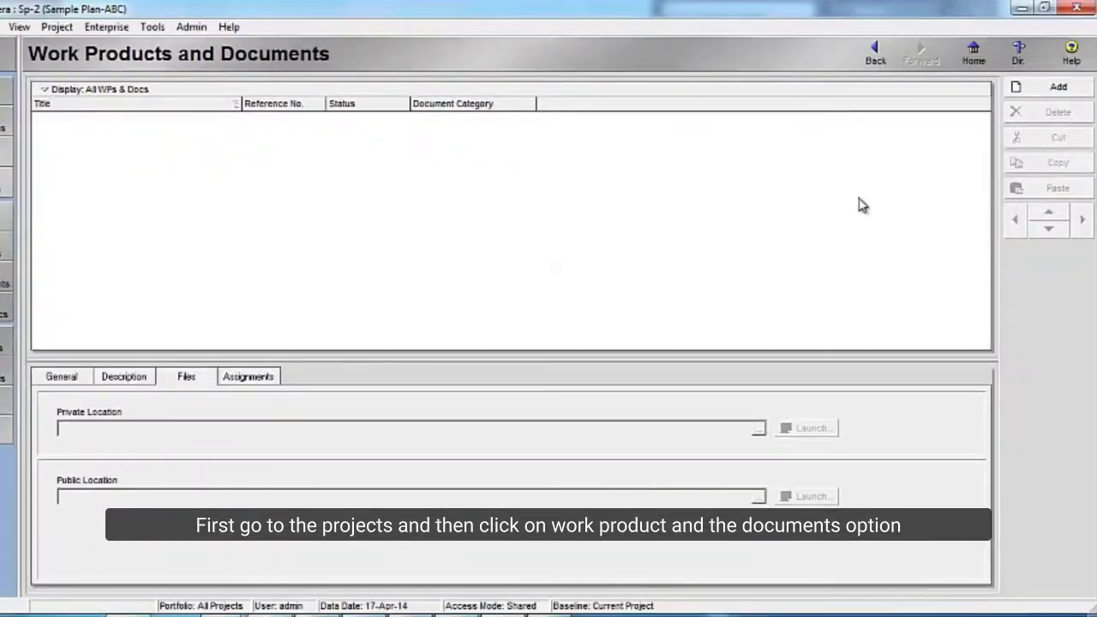
Add a new document titled 'Shop drawing for part #1'.
click(1026, 91)
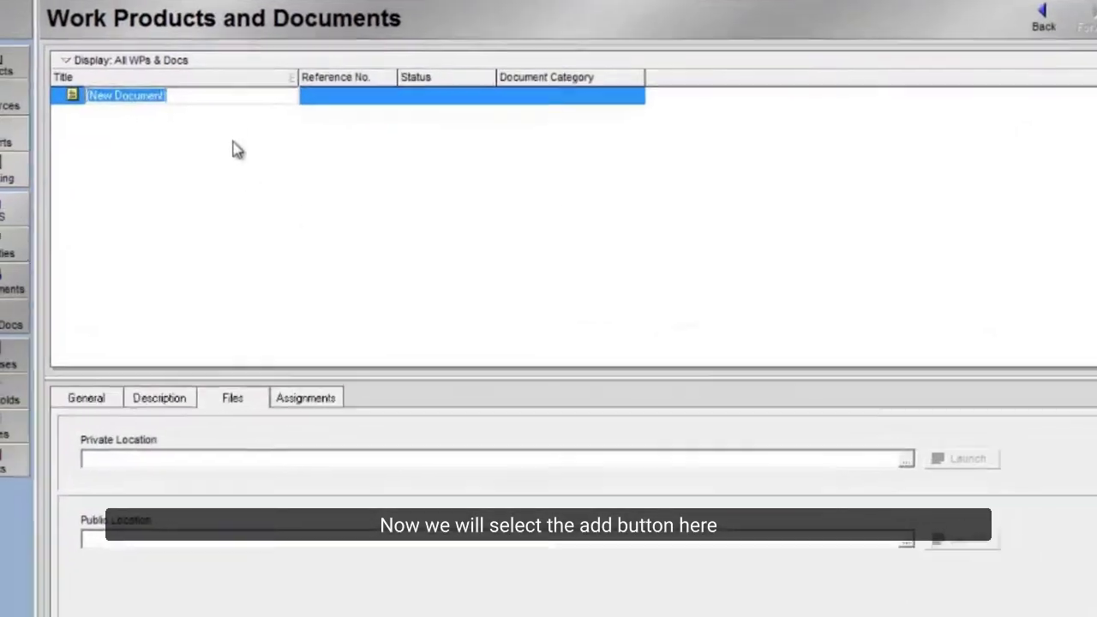
click(234, 95)
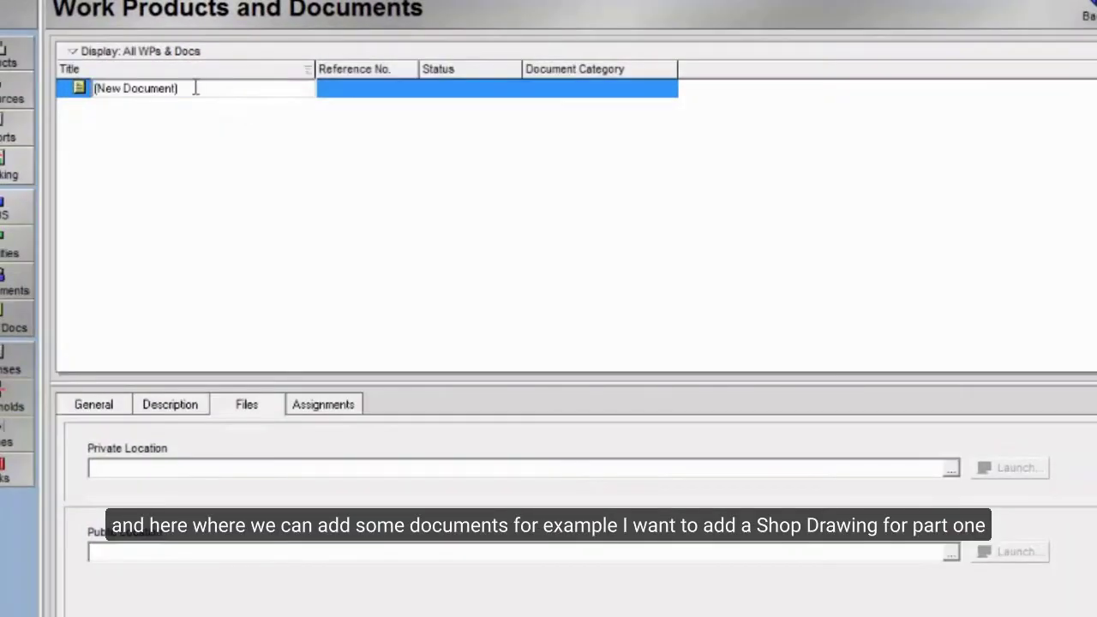
drag(193, 91, 99, 94)
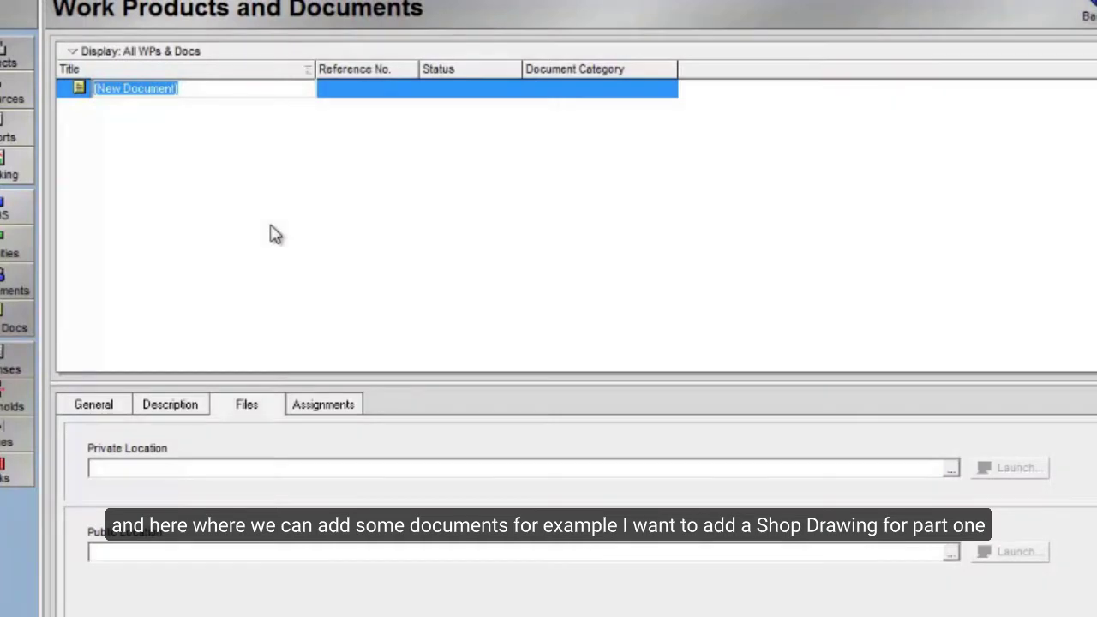
text(Shop drawing for part #1)
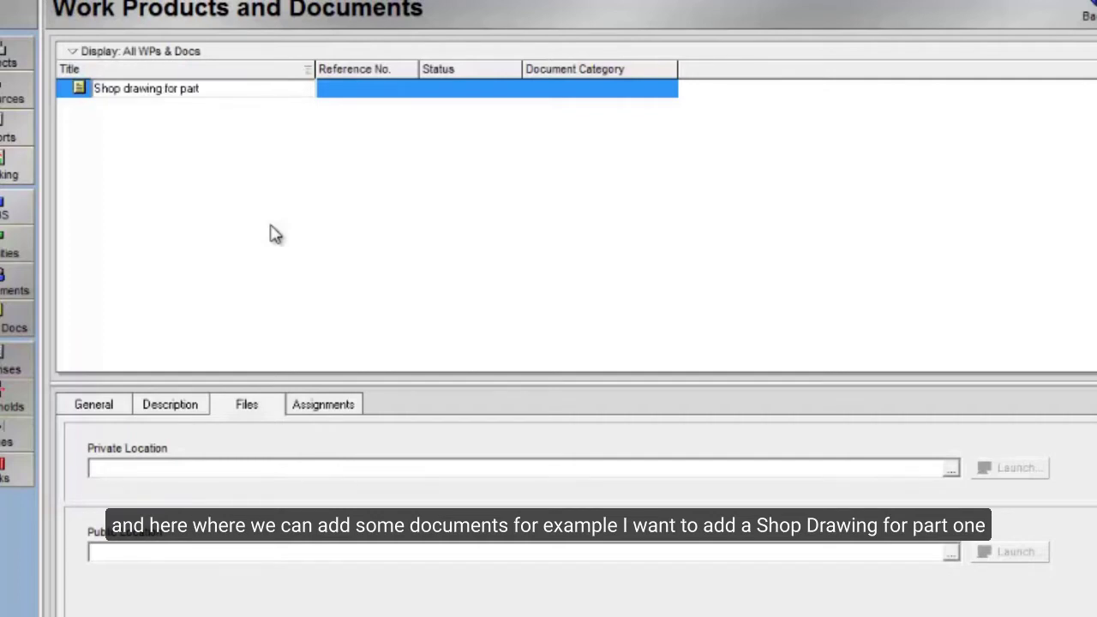
Enter reference 'SD rev 01', set status to Approved, and choose the Drawings category.
click(376, 97)
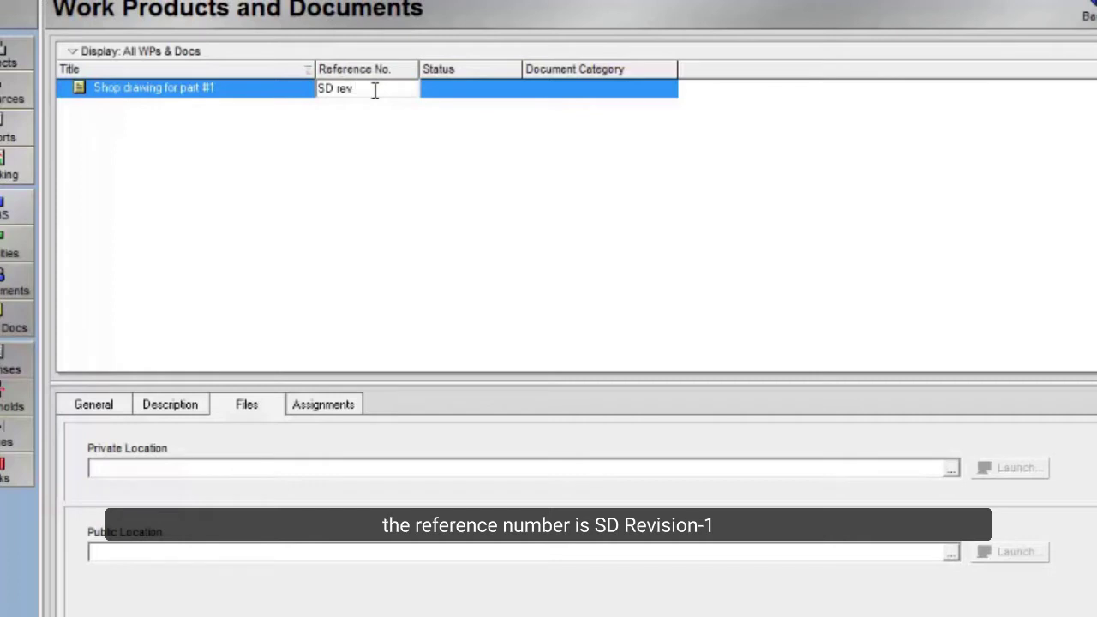
click(477, 95)
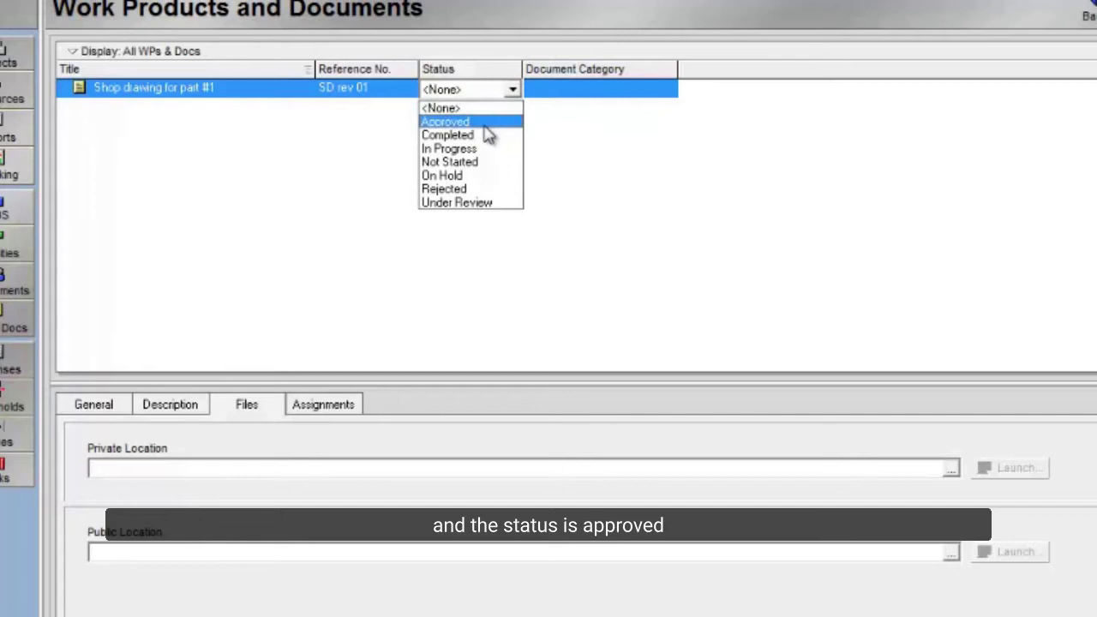
click(486, 123)
double_click(572, 93)
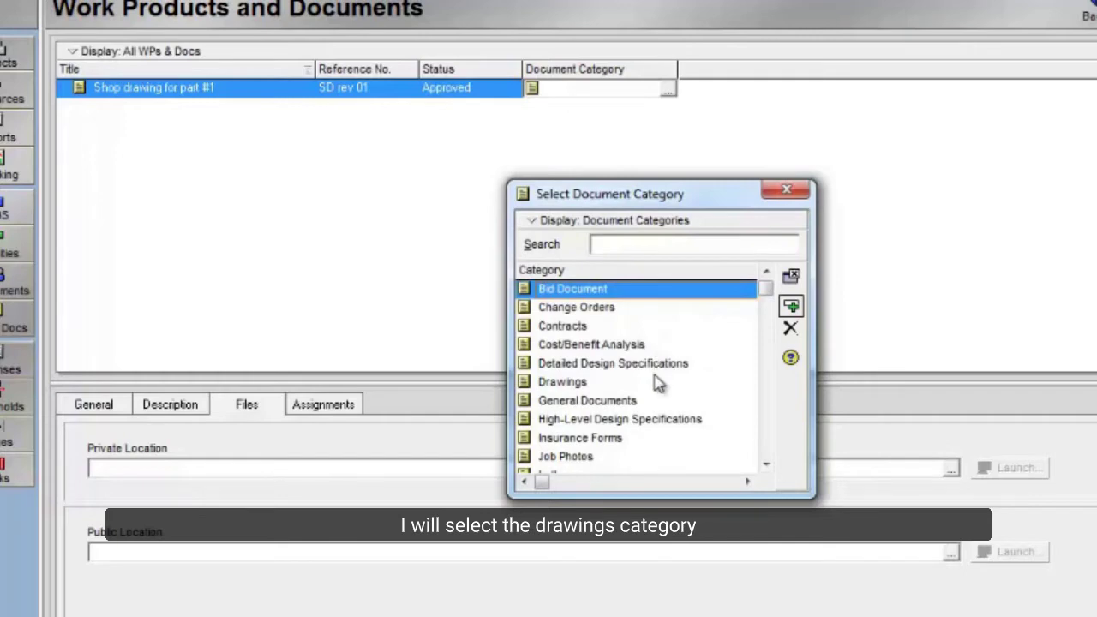
click(573, 385)
double_click(573, 384)
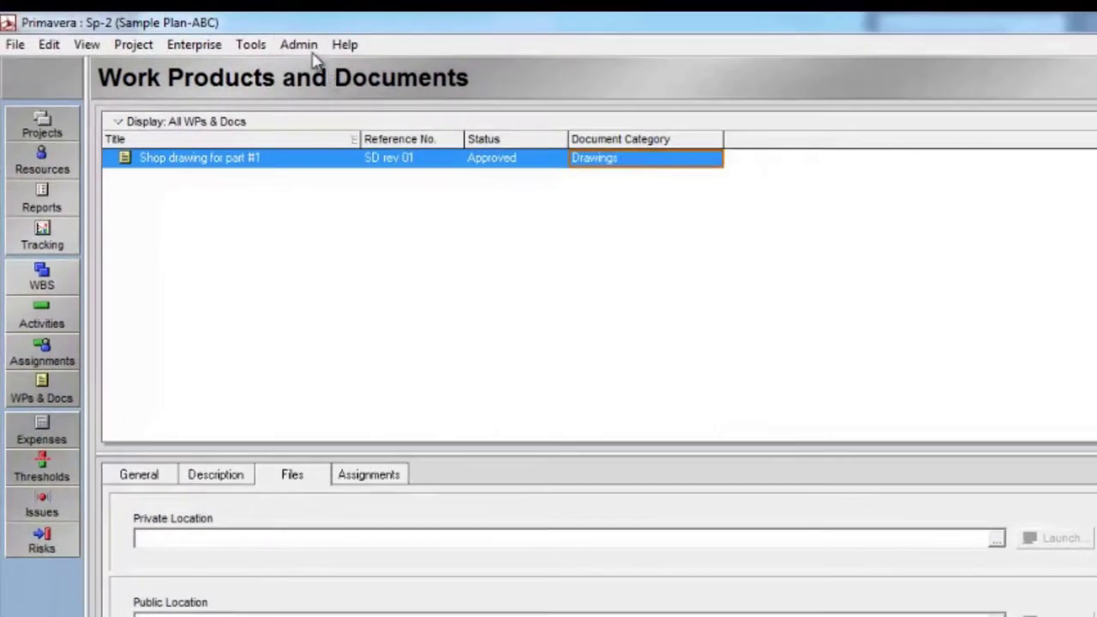
click(305, 47)
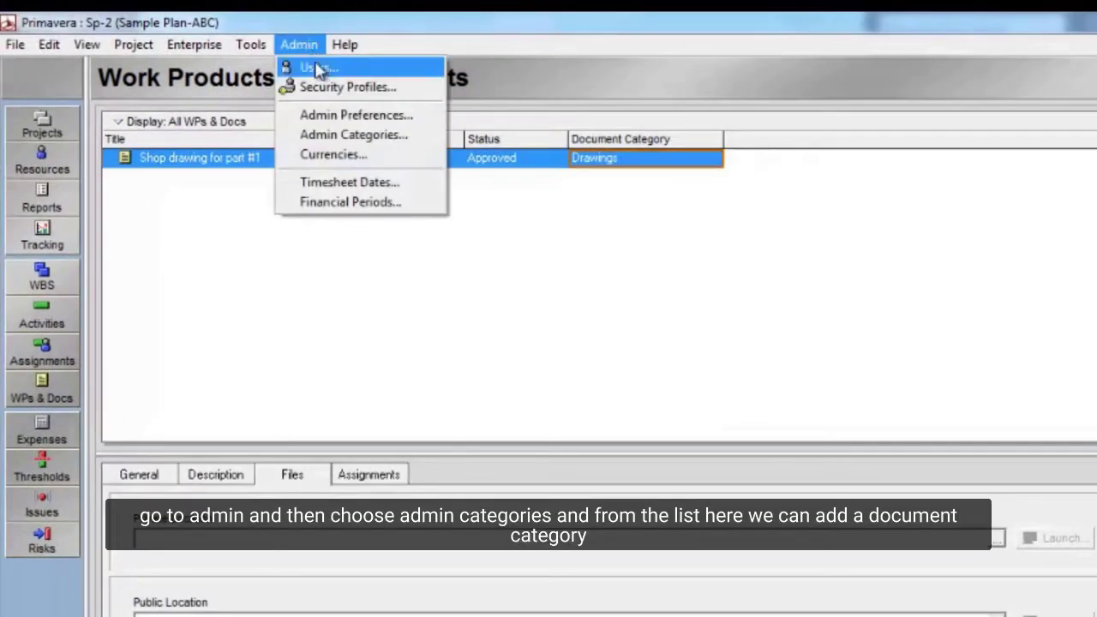
click(344, 134)
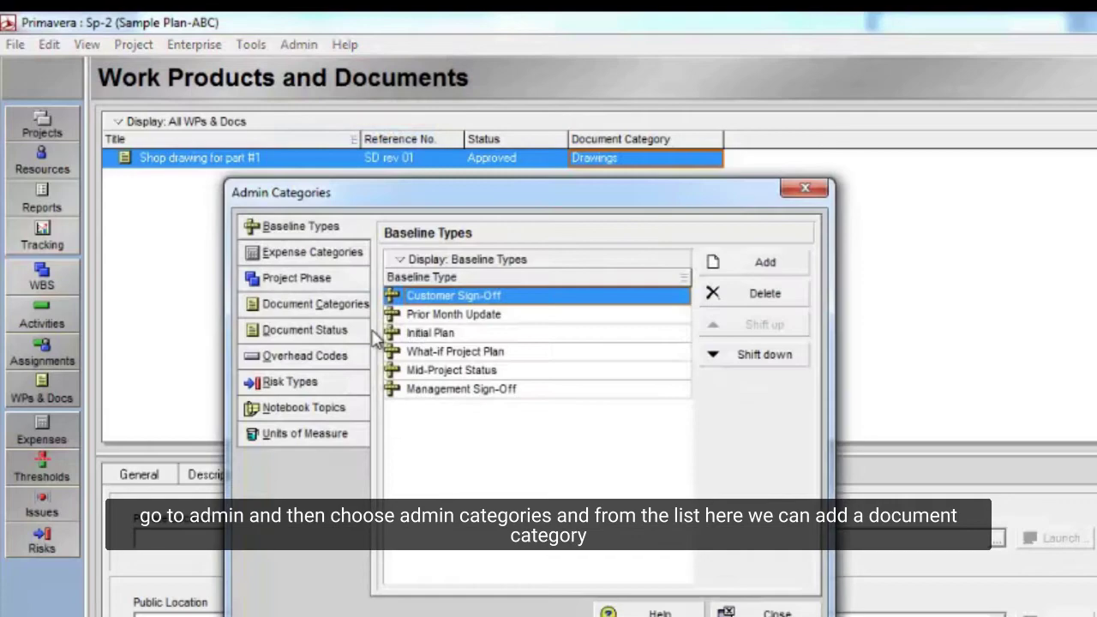
click(334, 305)
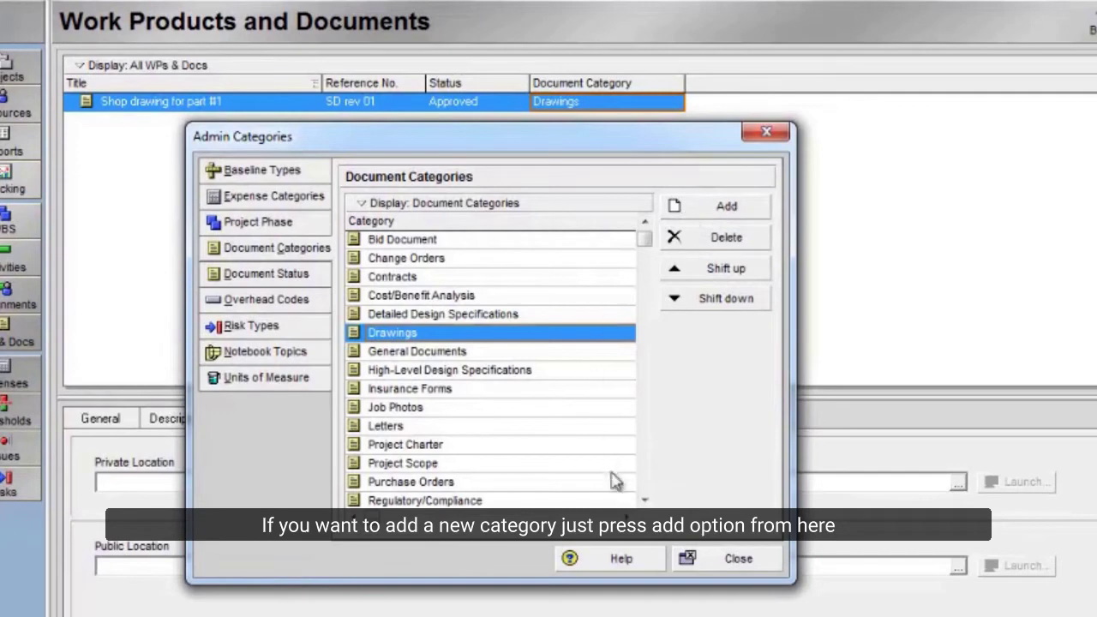
click(736, 558)
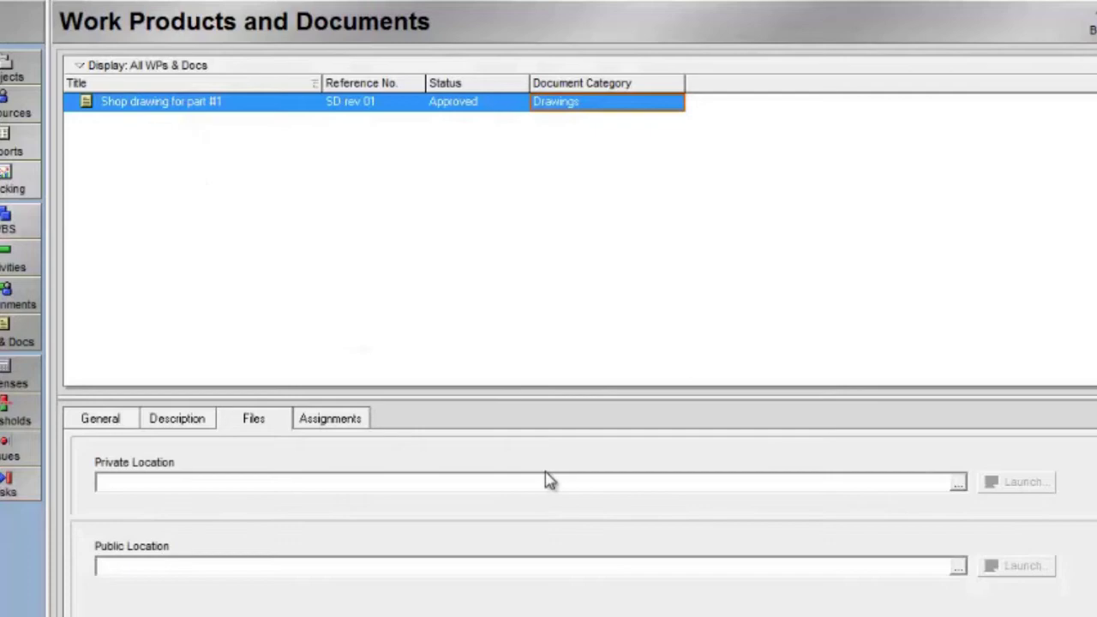
Set both Private and Public Location files to Layout by parts.dwg.
click(259, 420)
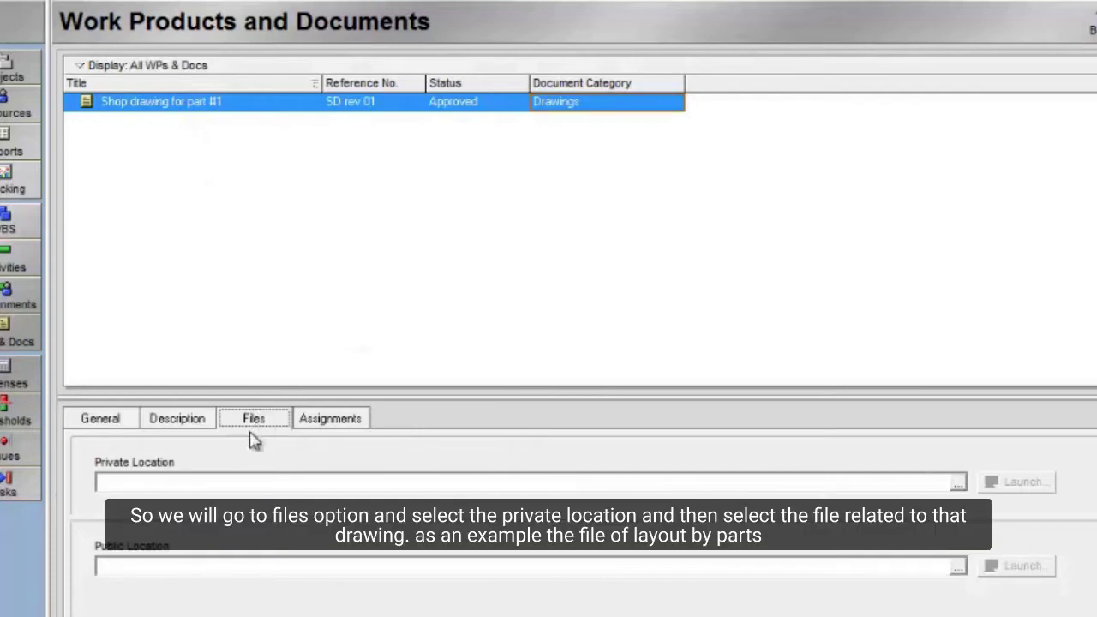
click(957, 485)
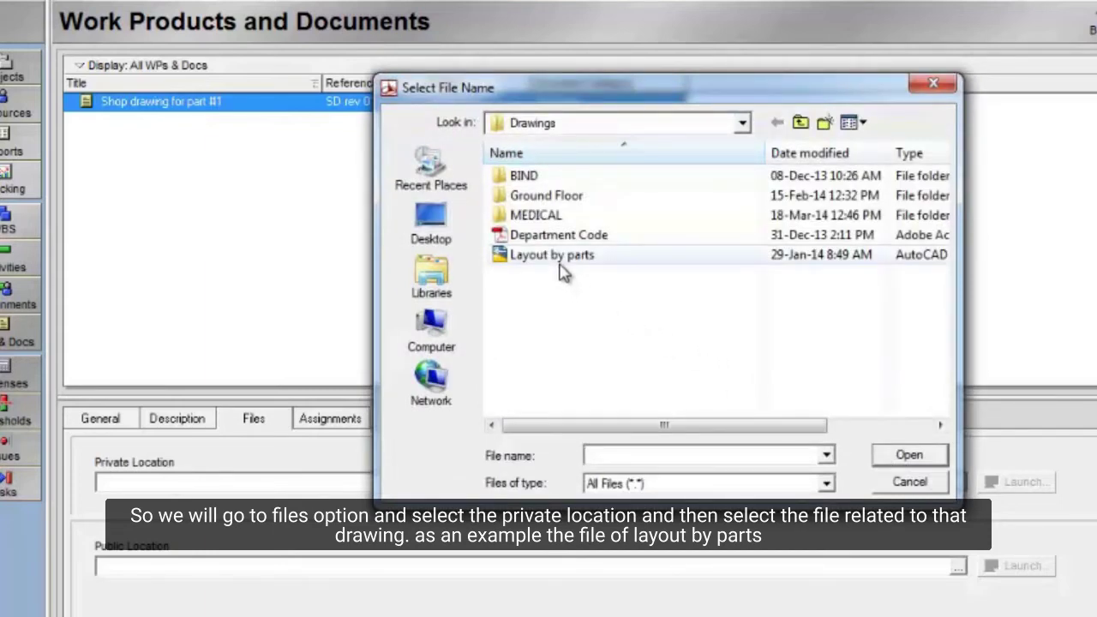
double_click(563, 267)
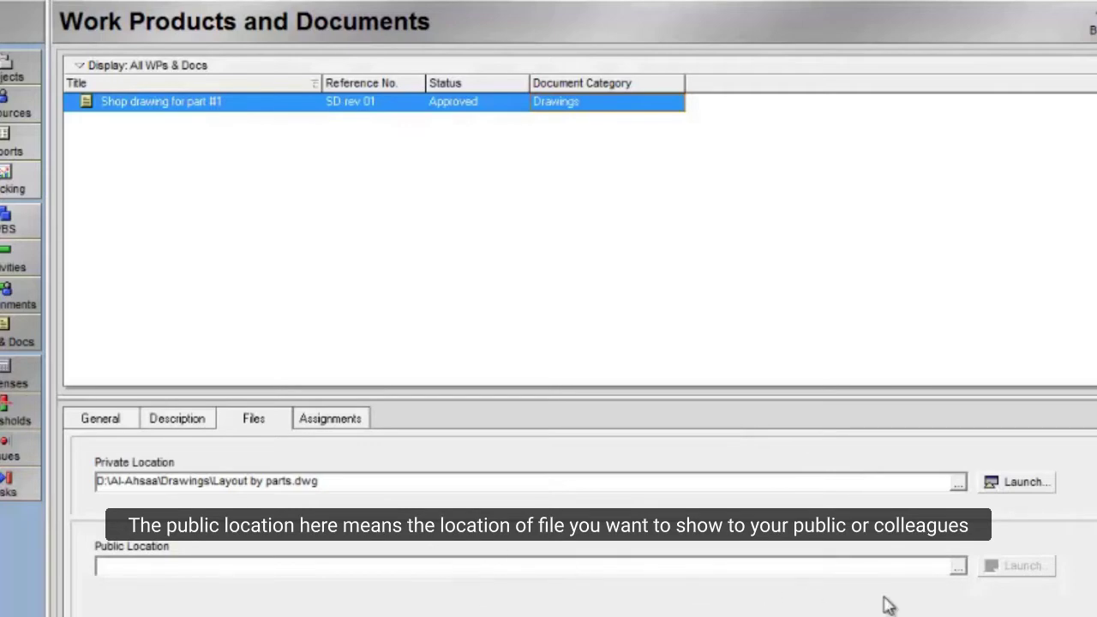
click(958, 567)
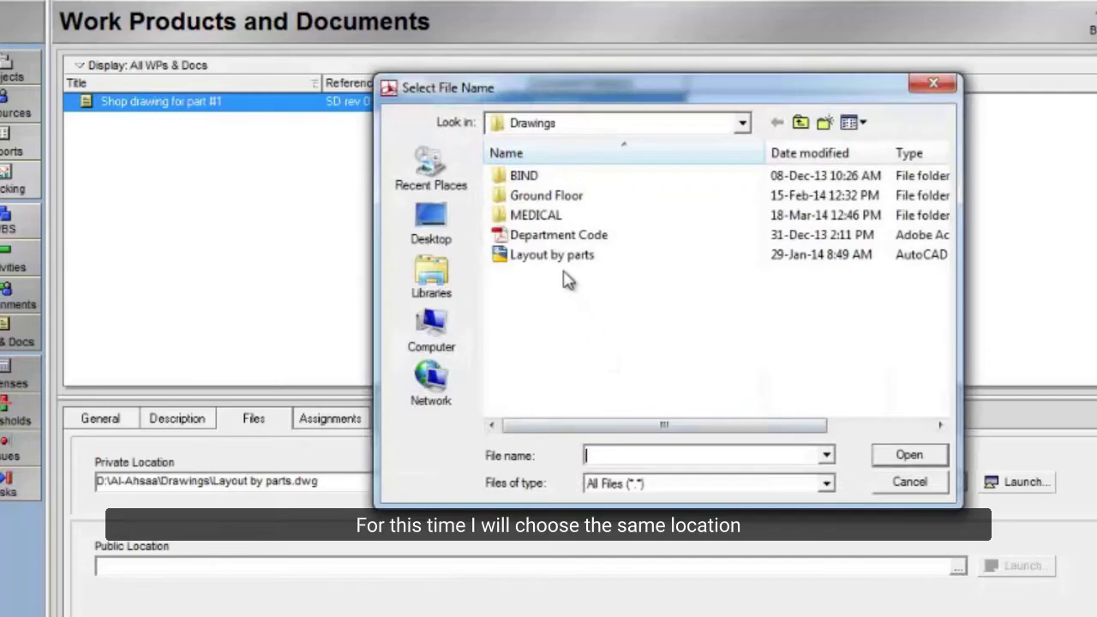
double_click(561, 255)
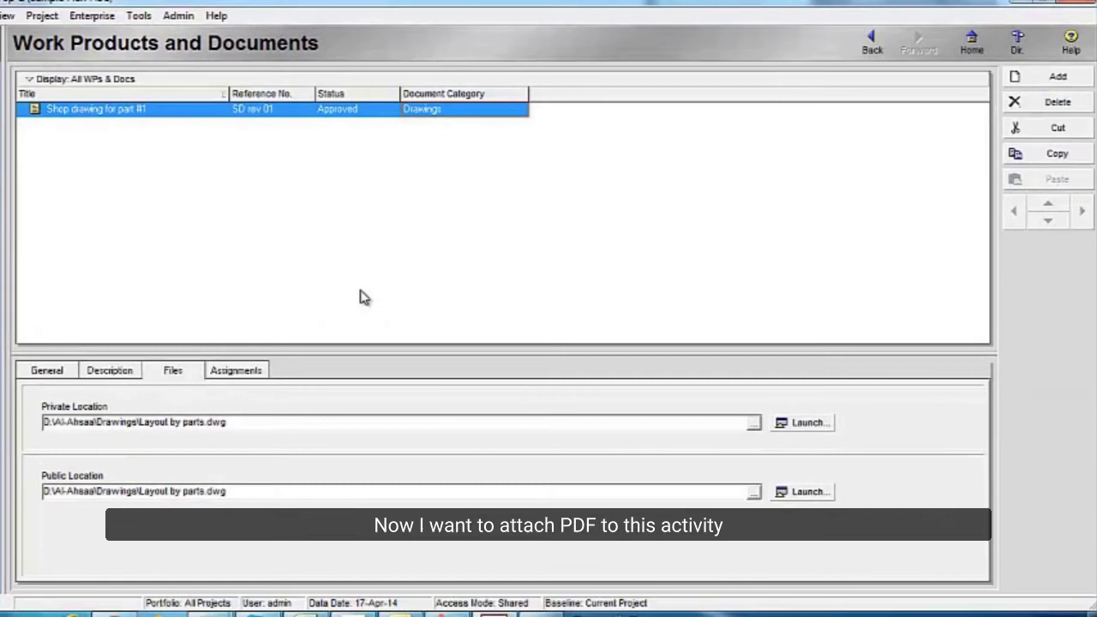
Add a document 'Layout' with reference 'Layout 01', status Approved, and General Documents category.
click(1019, 77)
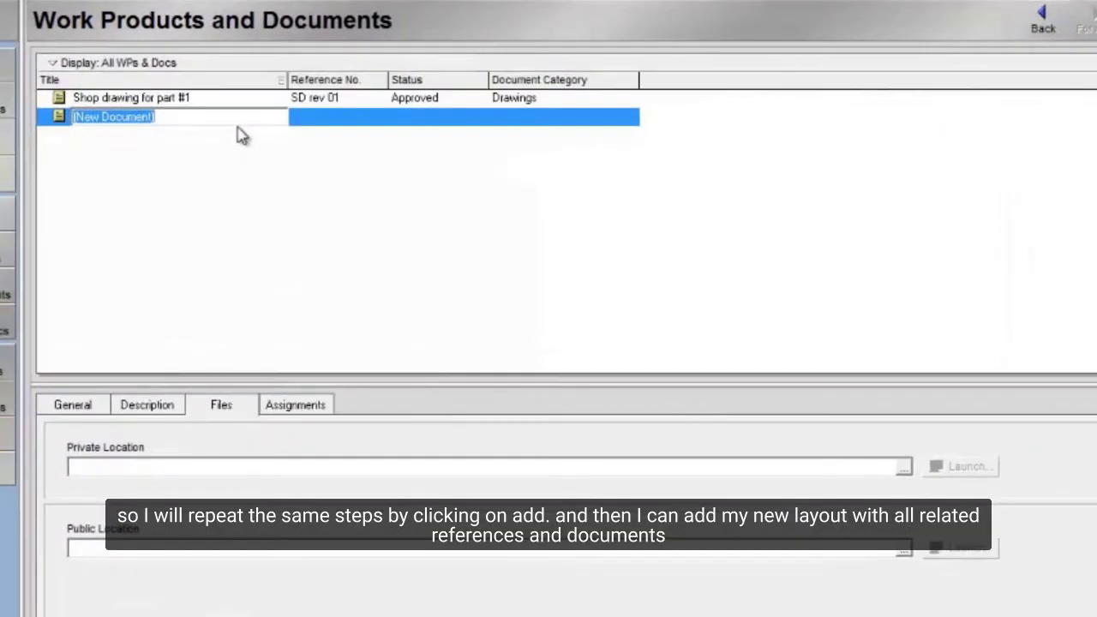
text(Lay)
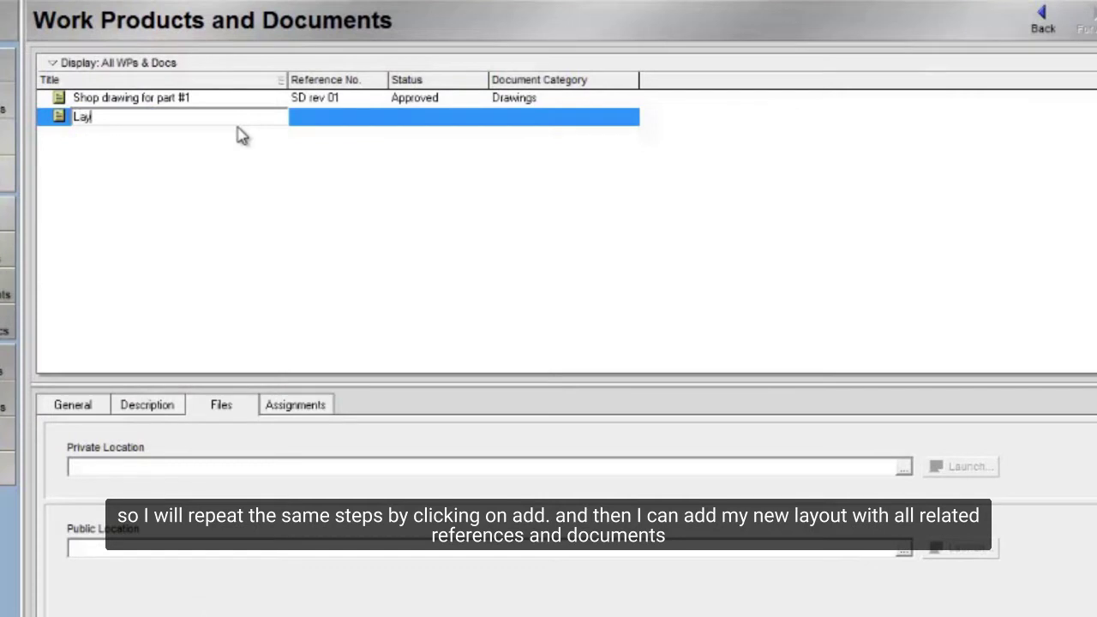
text(out)
click(355, 117)
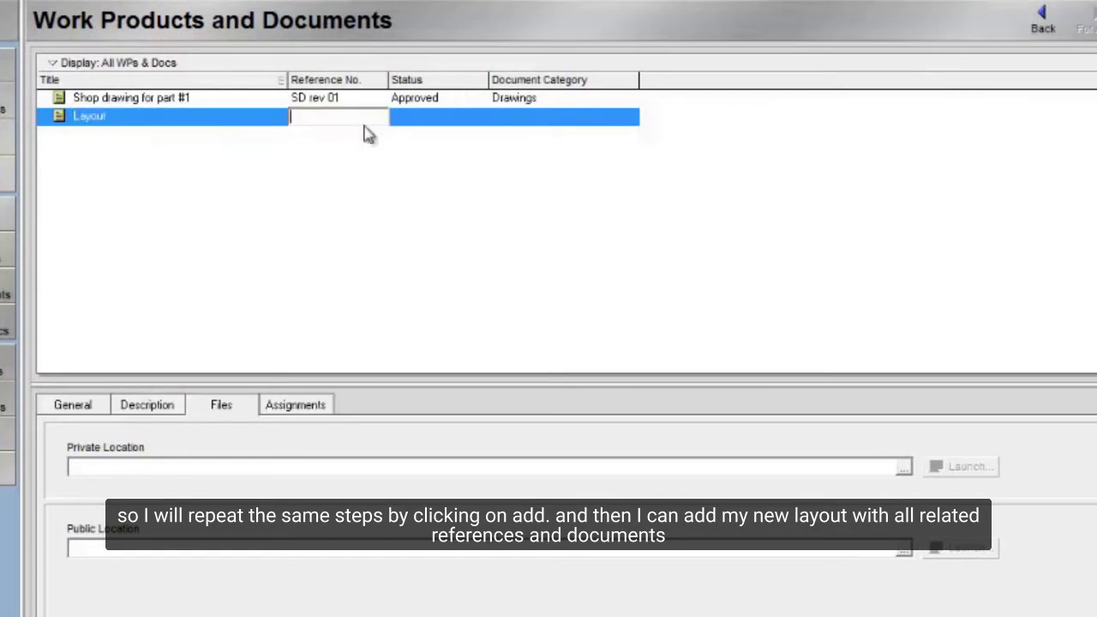
text(Layout 01)
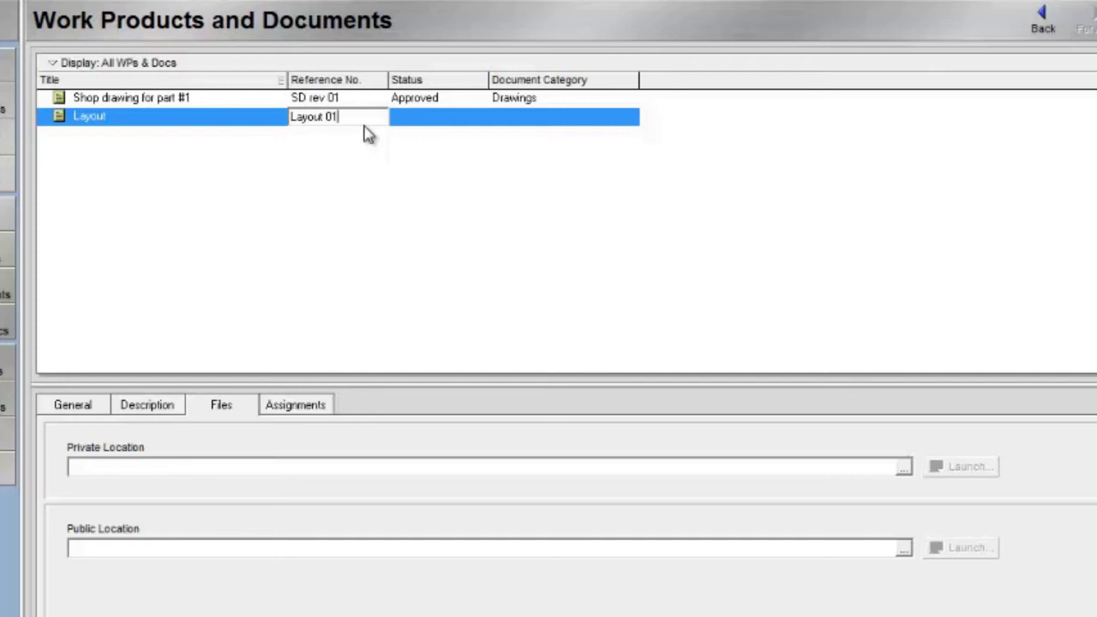
click(452, 119)
click(452, 120)
click(452, 152)
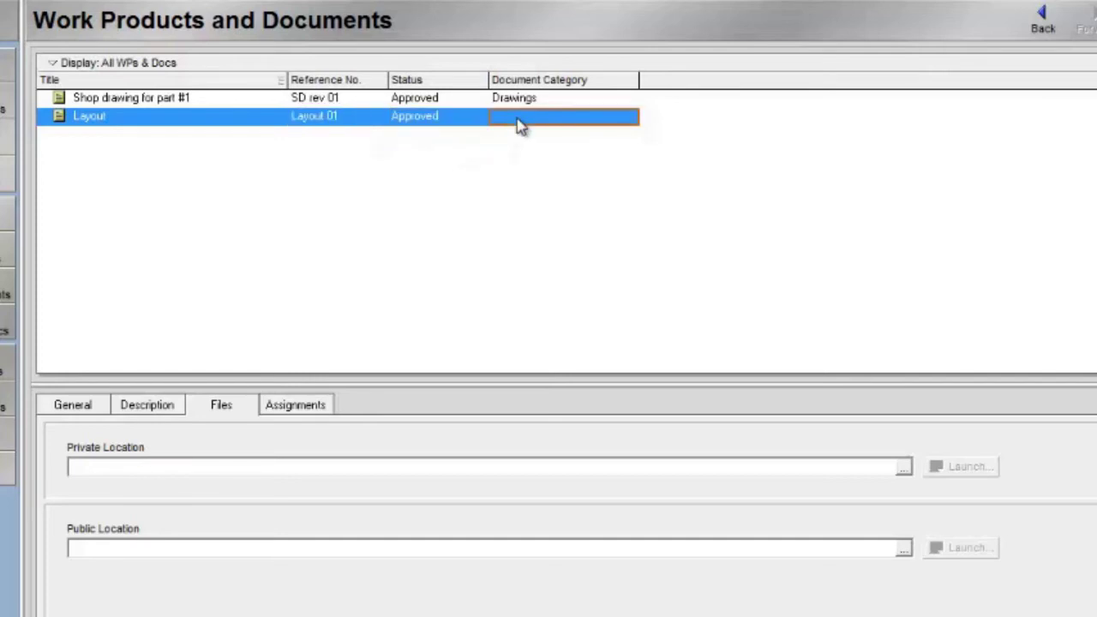
click(519, 122)
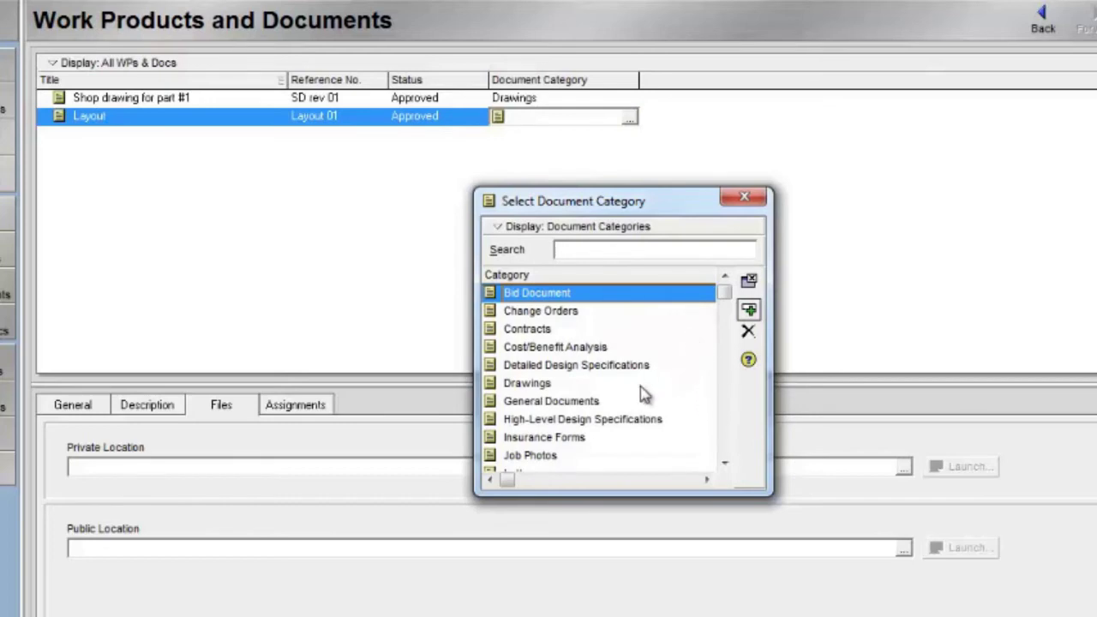
double_click(591, 401)
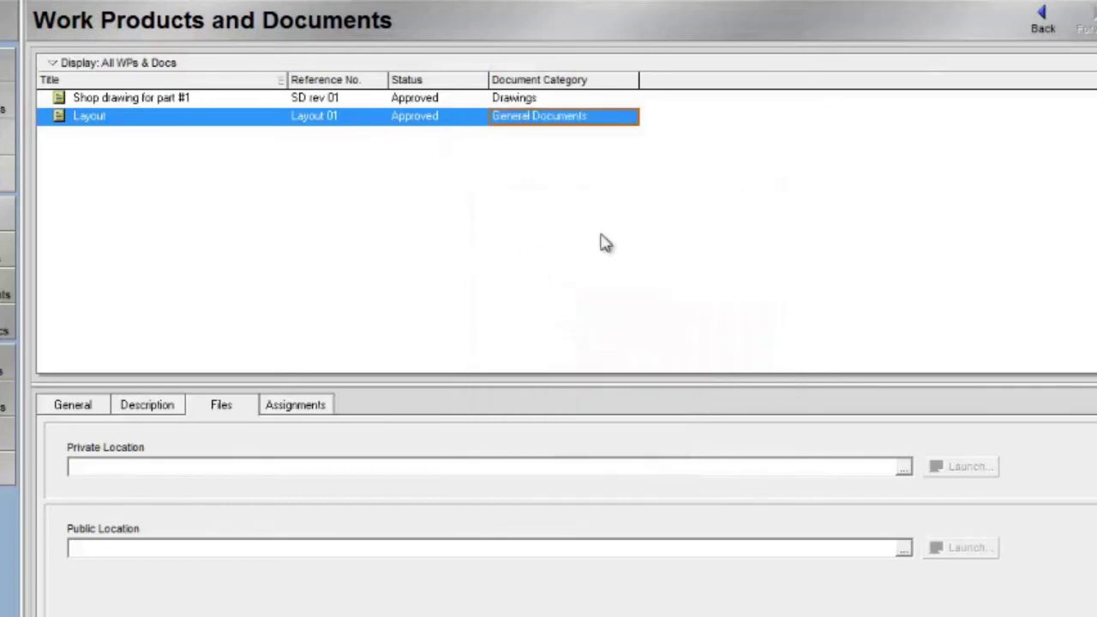
Set both Private and Public Location files of Layout to Department Code.pdf.
click(904, 468)
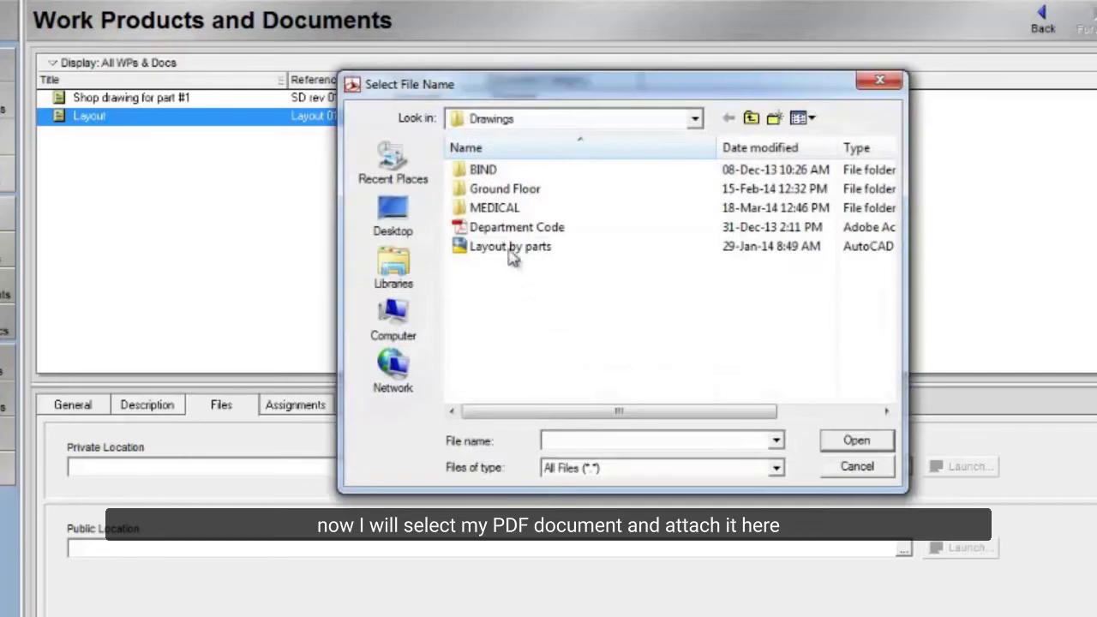
double_click(517, 228)
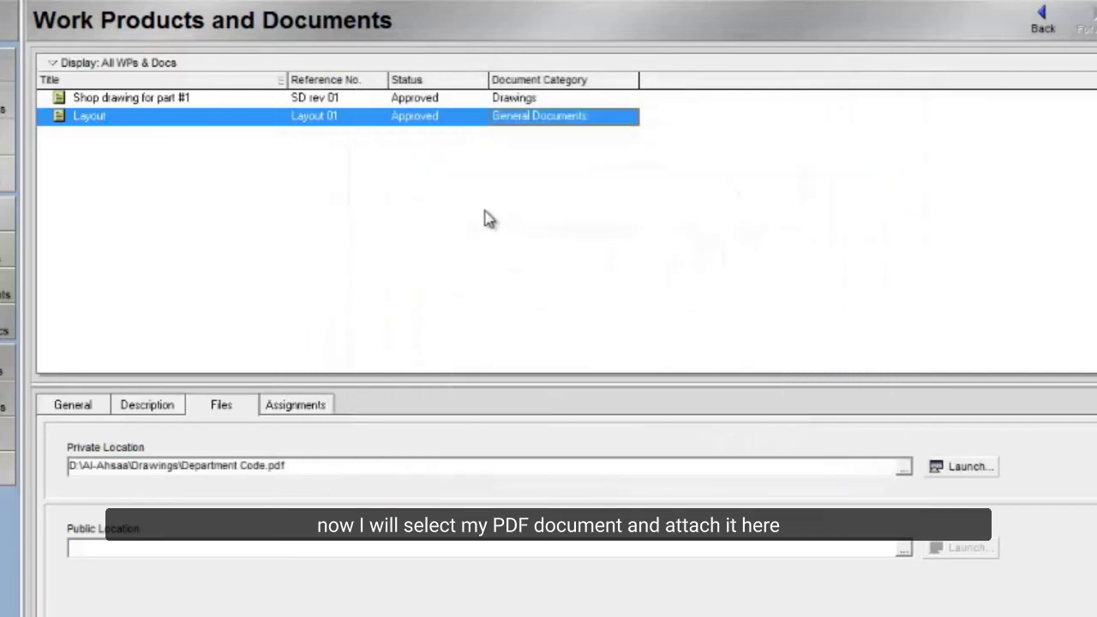
click(903, 548)
double_click(545, 233)
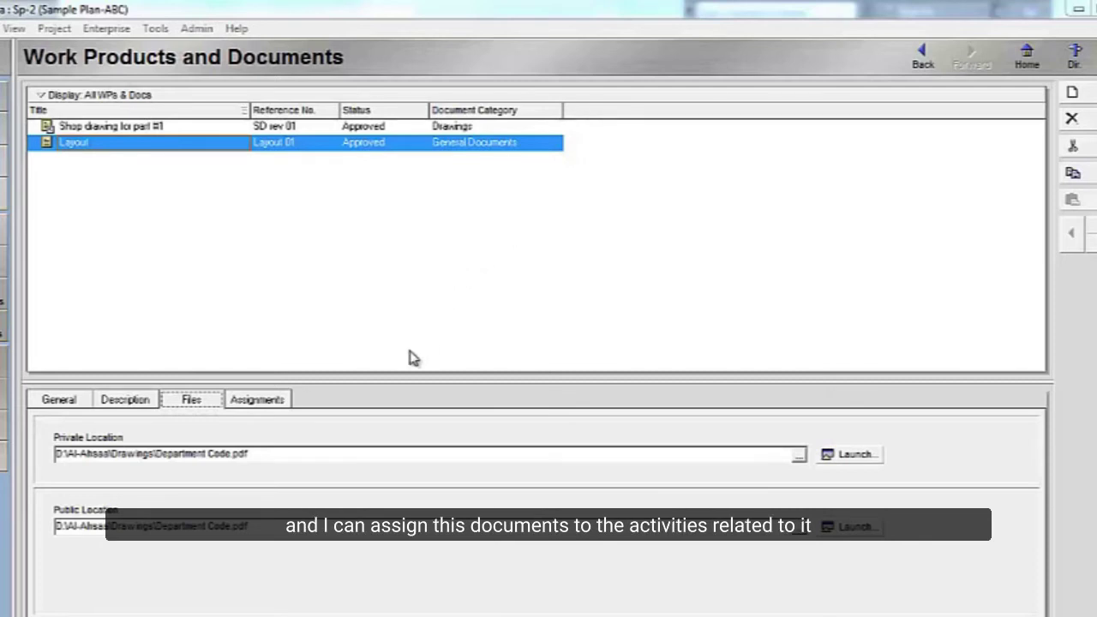
Check the shop drawing's assignments, then assign A1000 Rebar fixing to the Layout document.
click(257, 400)
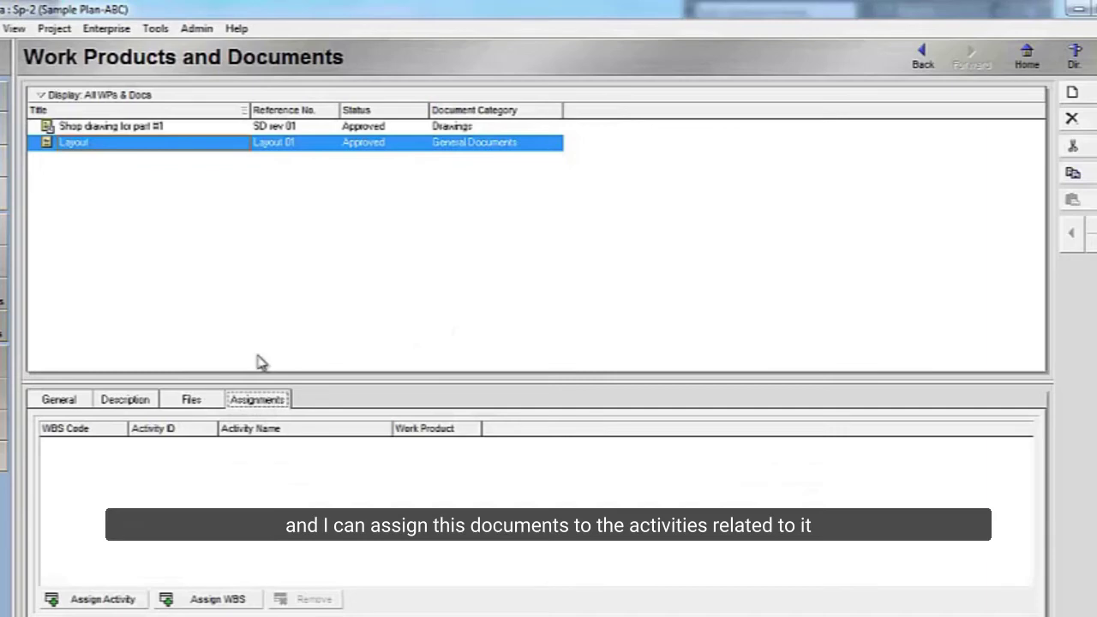
click(121, 131)
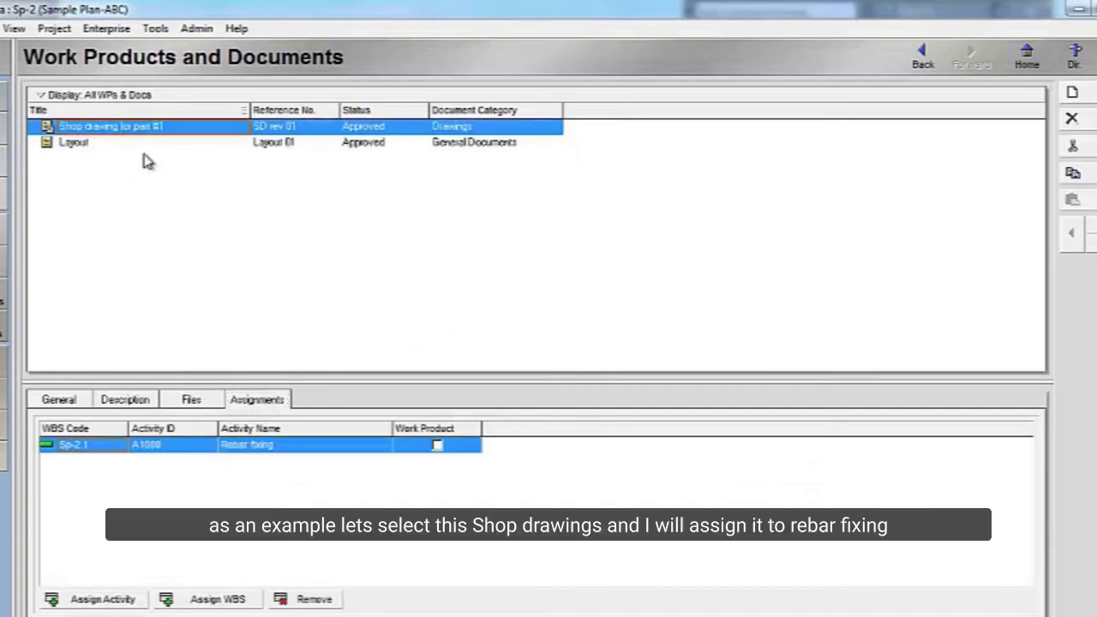
click(120, 599)
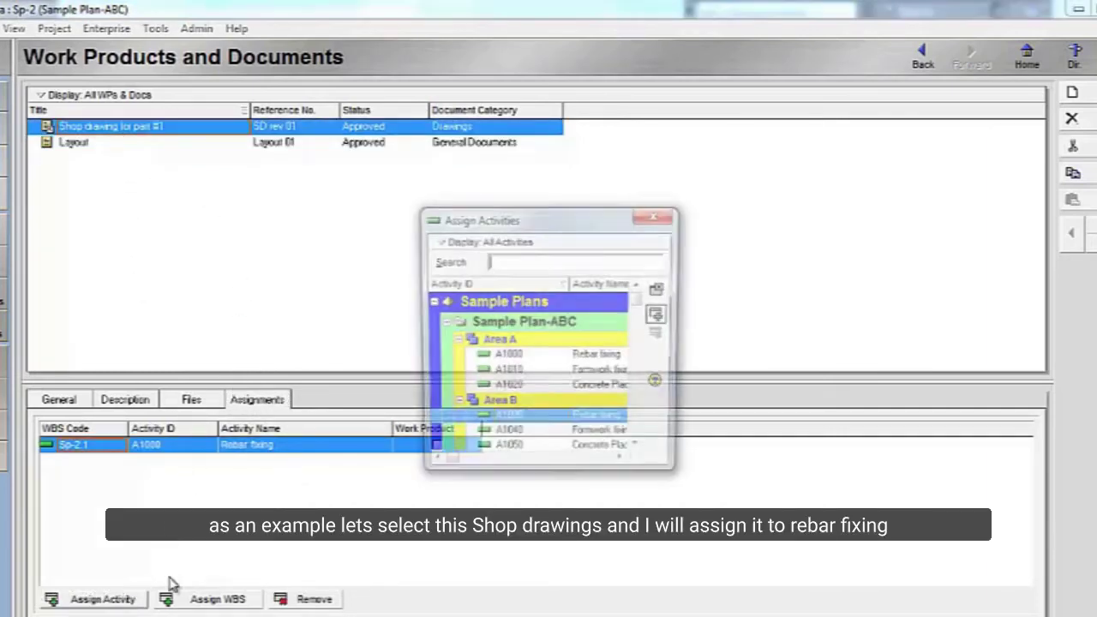
click(593, 358)
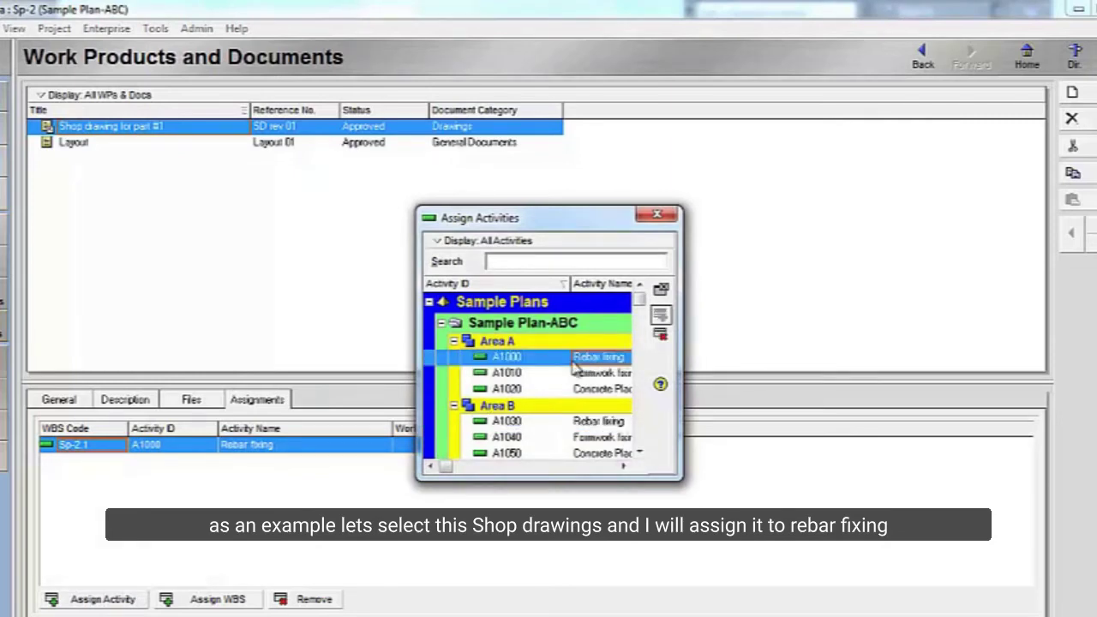
click(81, 148)
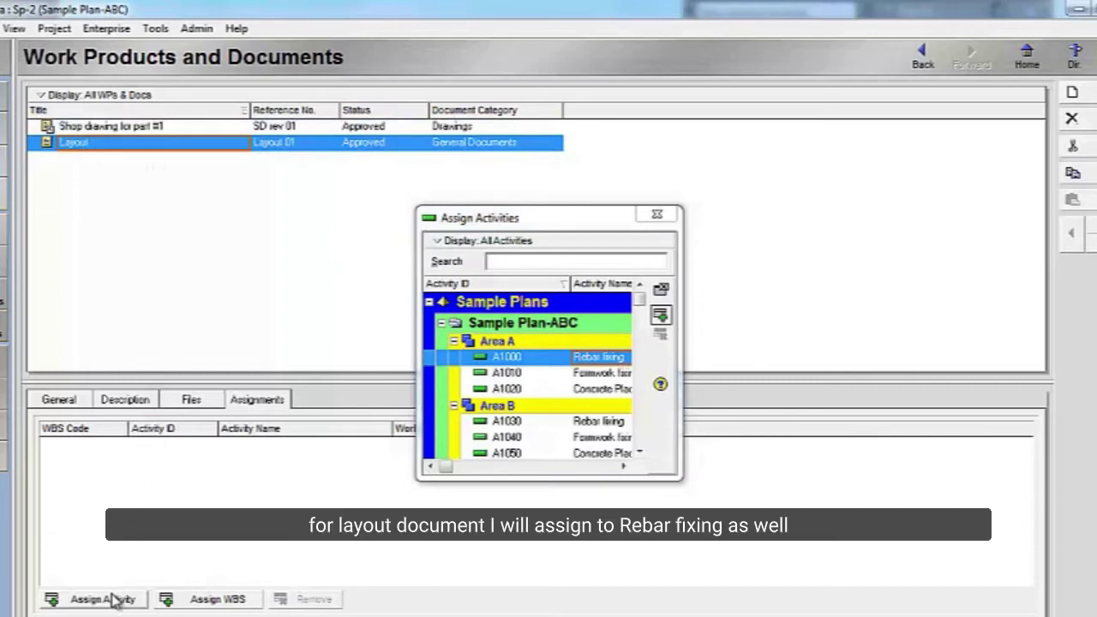
double_click(565, 360)
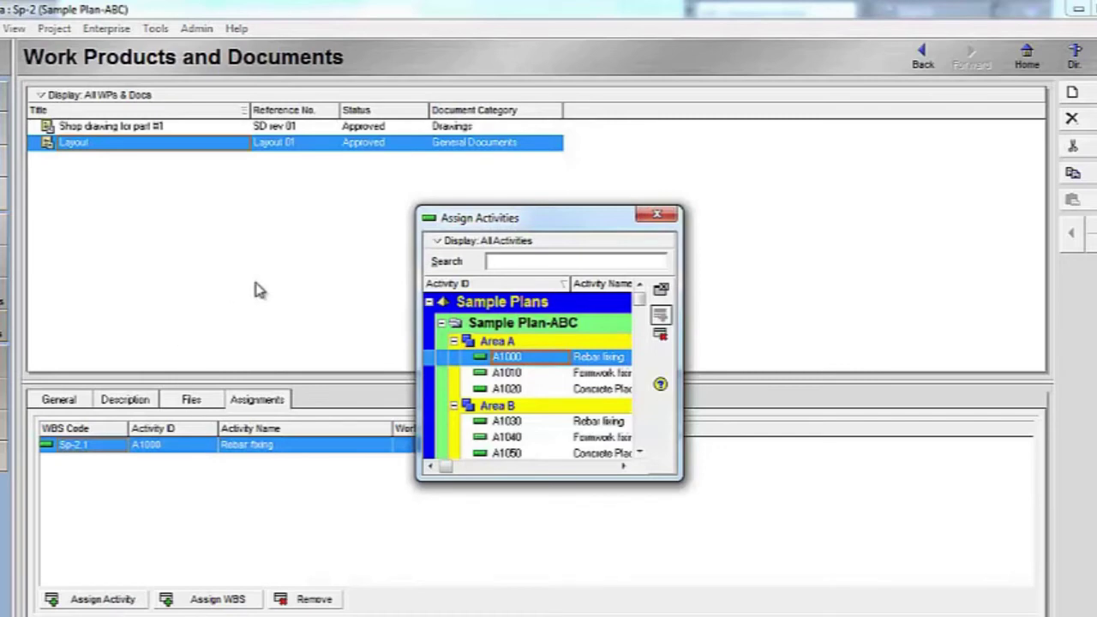
In the Activities view, widen the Work Products and Documents column and select A1000's documents cell.
click(657, 214)
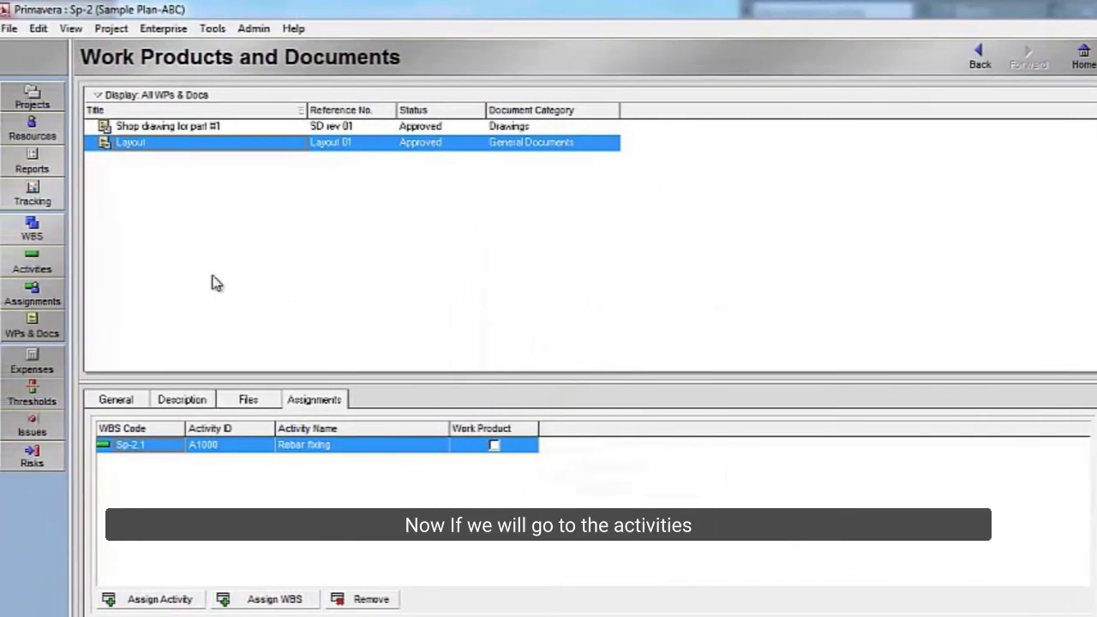
click(36, 262)
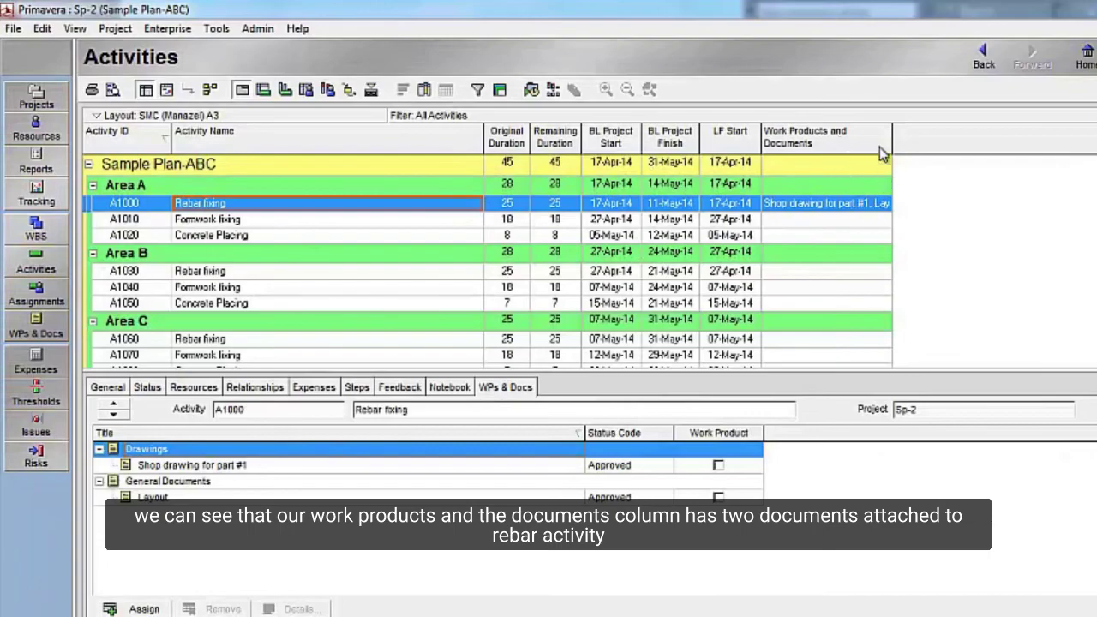
drag(889, 135, 968, 143)
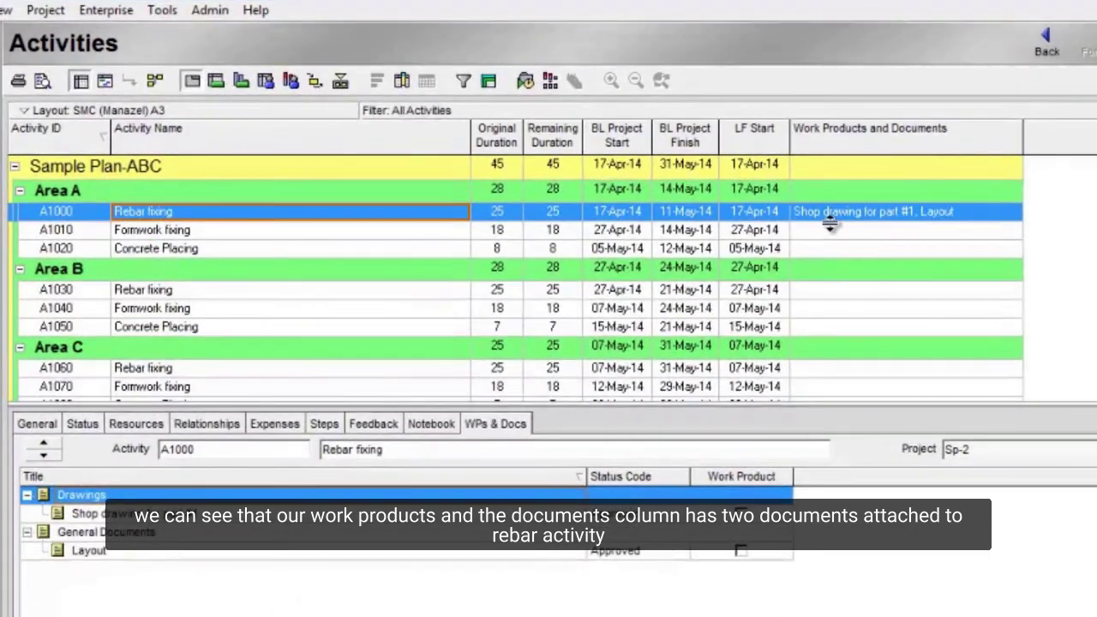
click(831, 230)
click(835, 214)
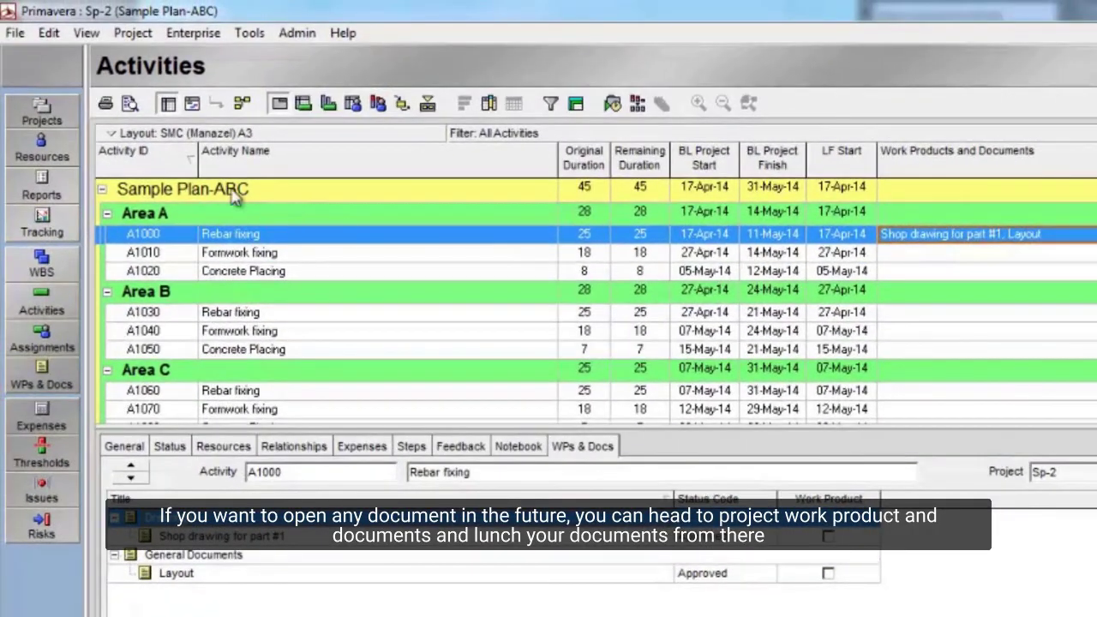
Launch the linked file of 'Shop drawing for part #1' from its Files tab.
click(133, 36)
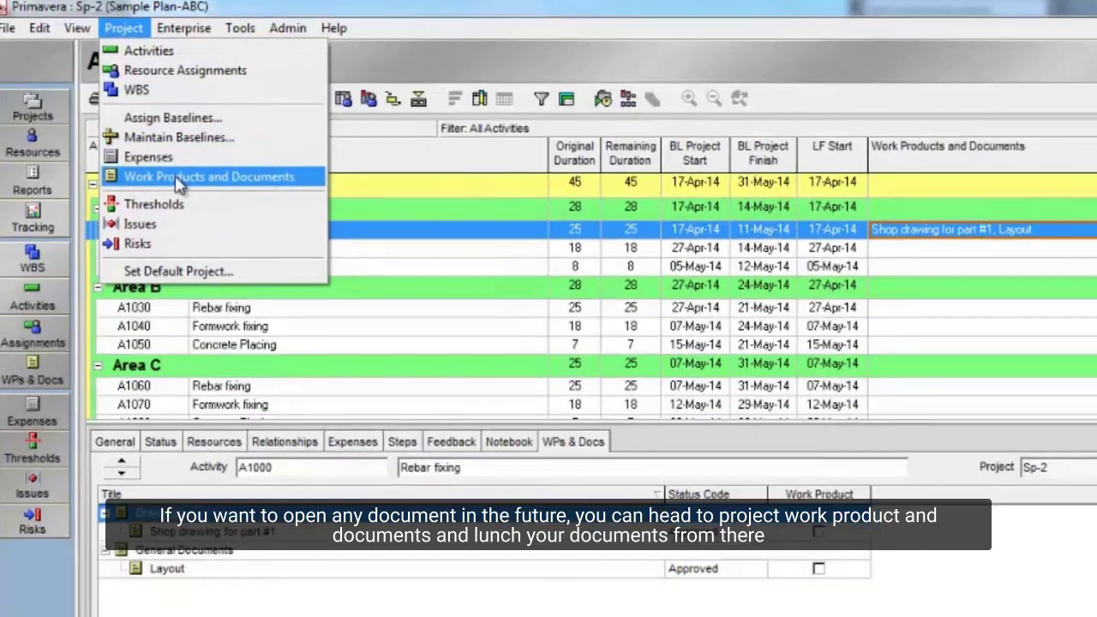
click(183, 181)
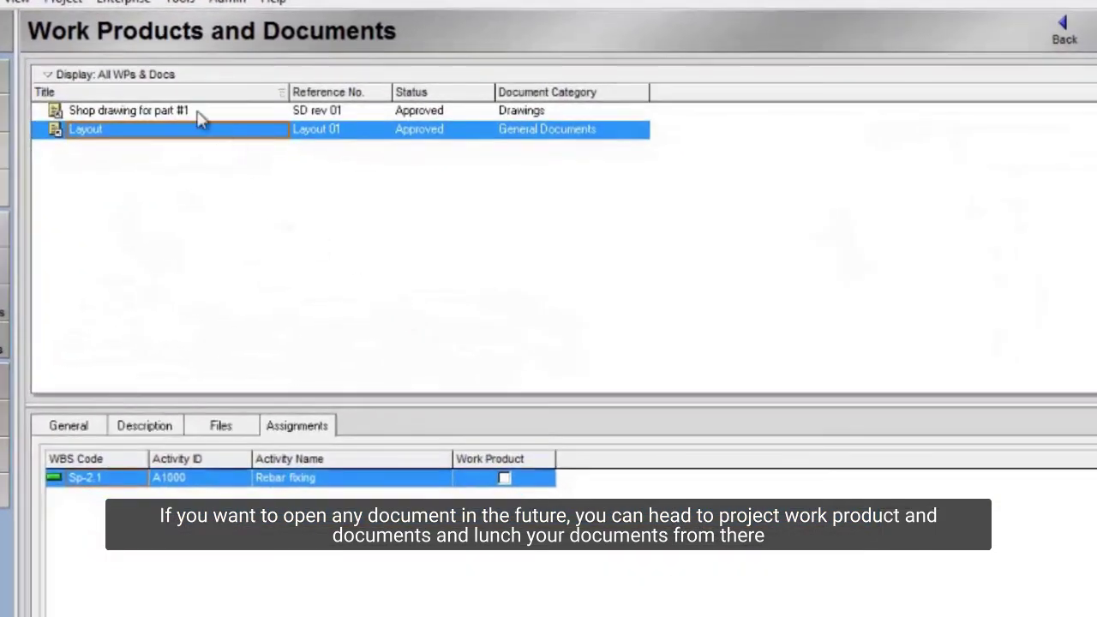
click(186, 119)
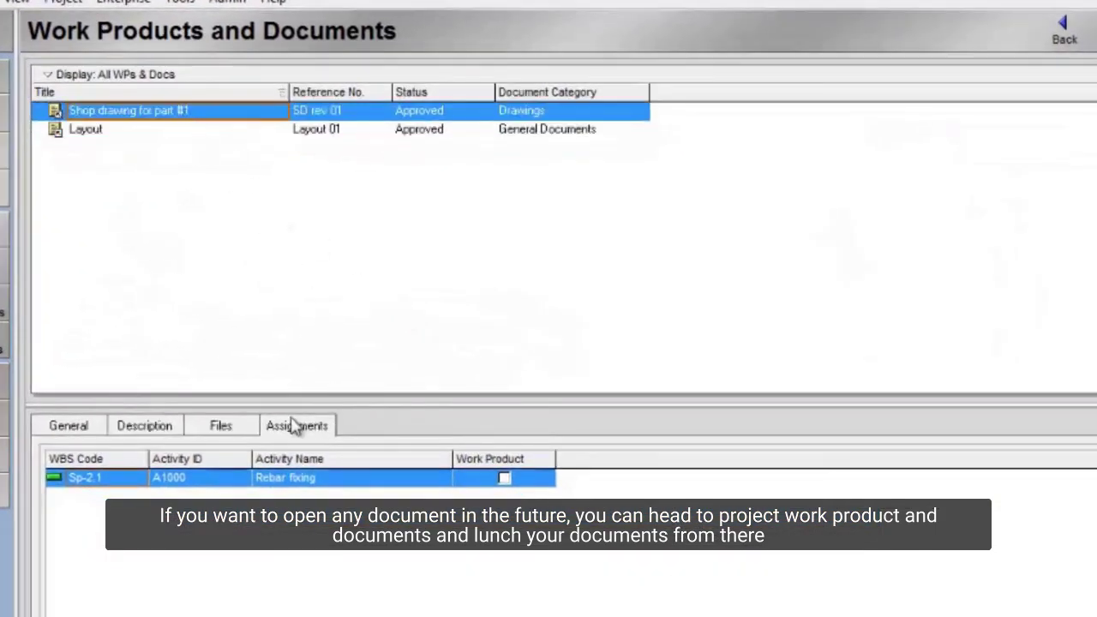
click(250, 428)
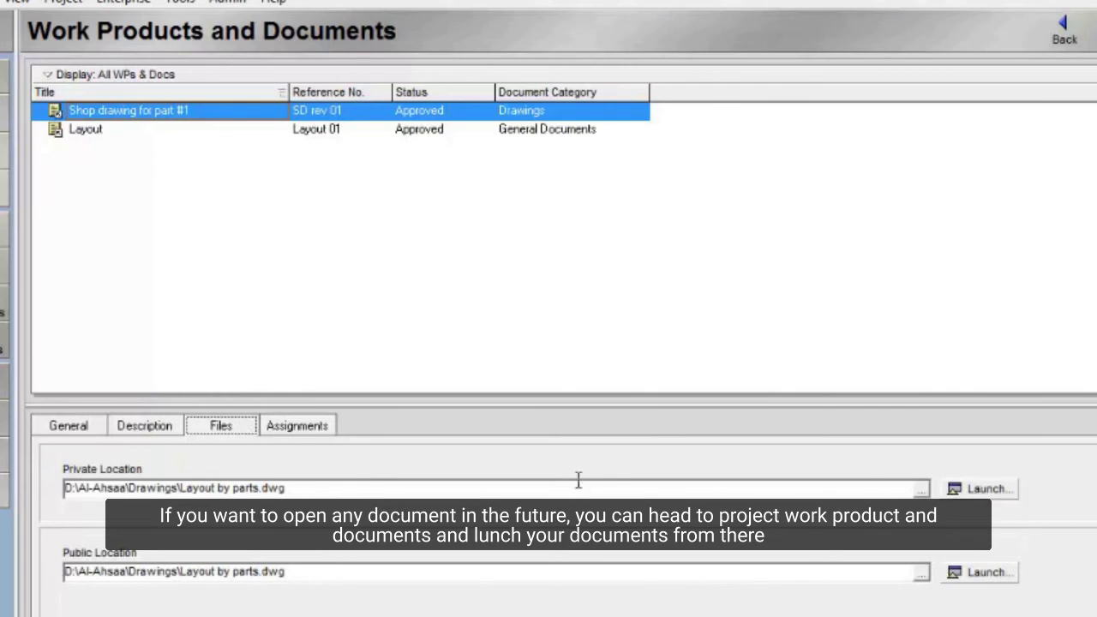
click(985, 490)
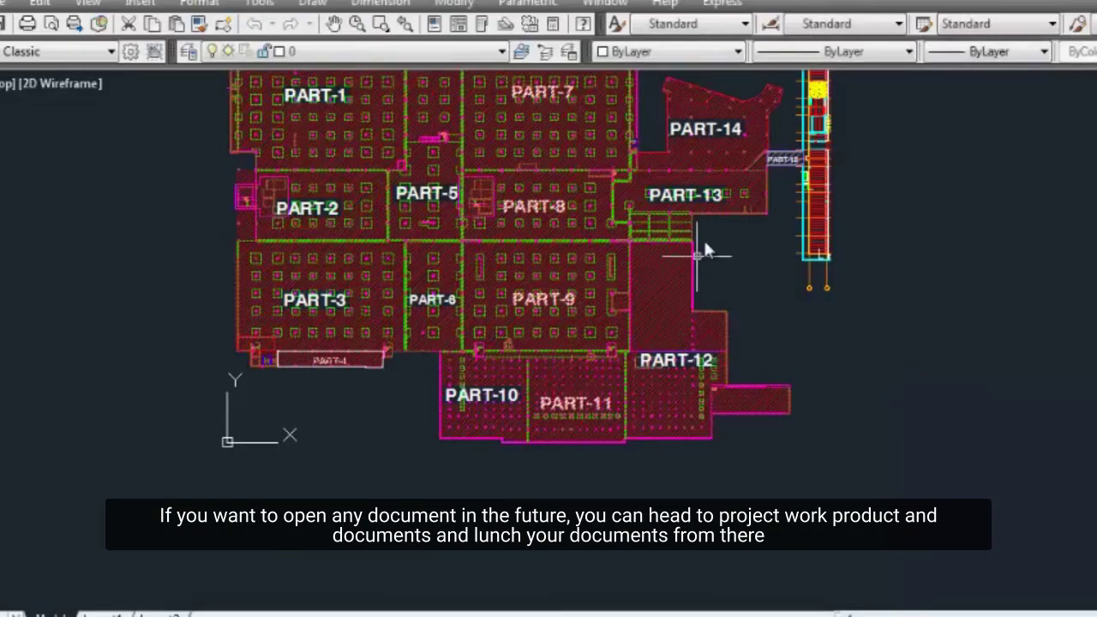
Close Layout by parts.dwg in AutoCAD, declining to save changes.
scroll(705, 248, up, 2)
scroll(705, 248, down, 3)
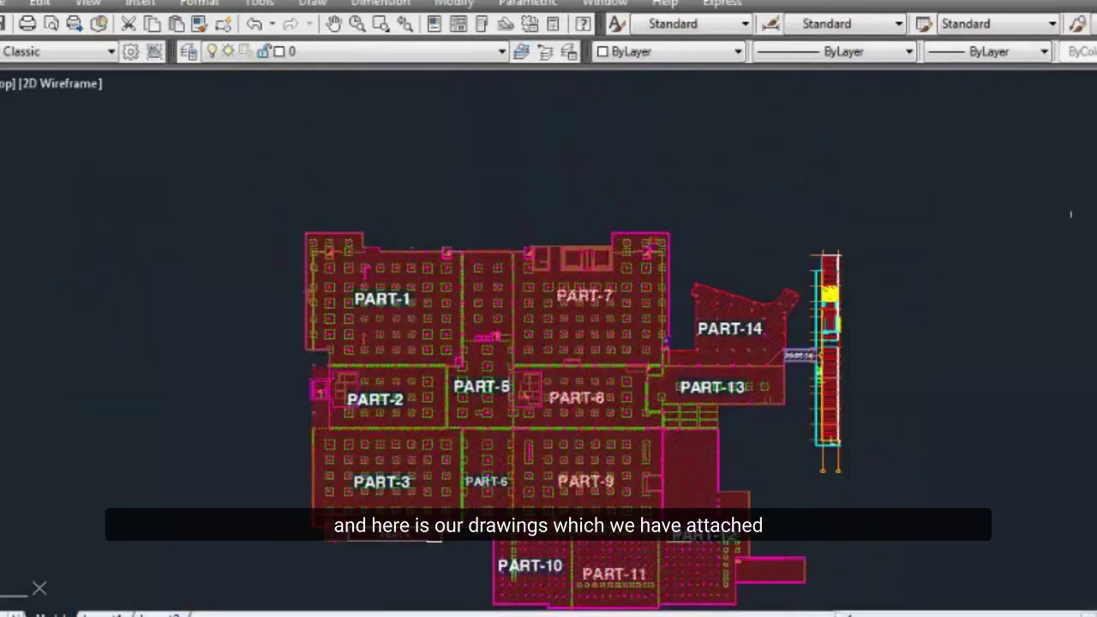
key(alt+F4)
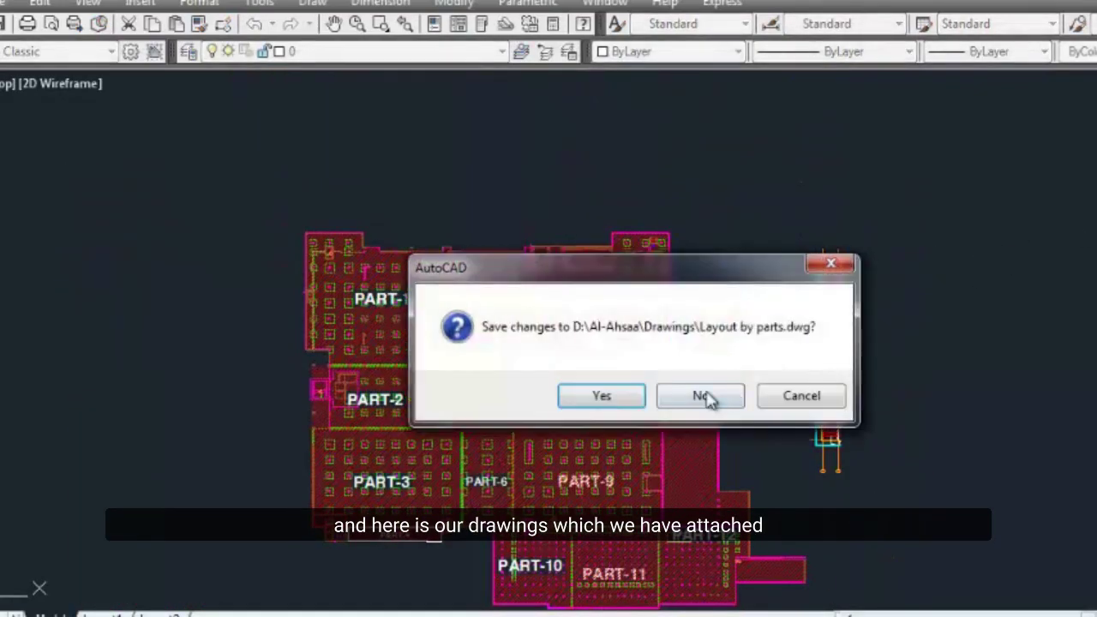
click(705, 395)
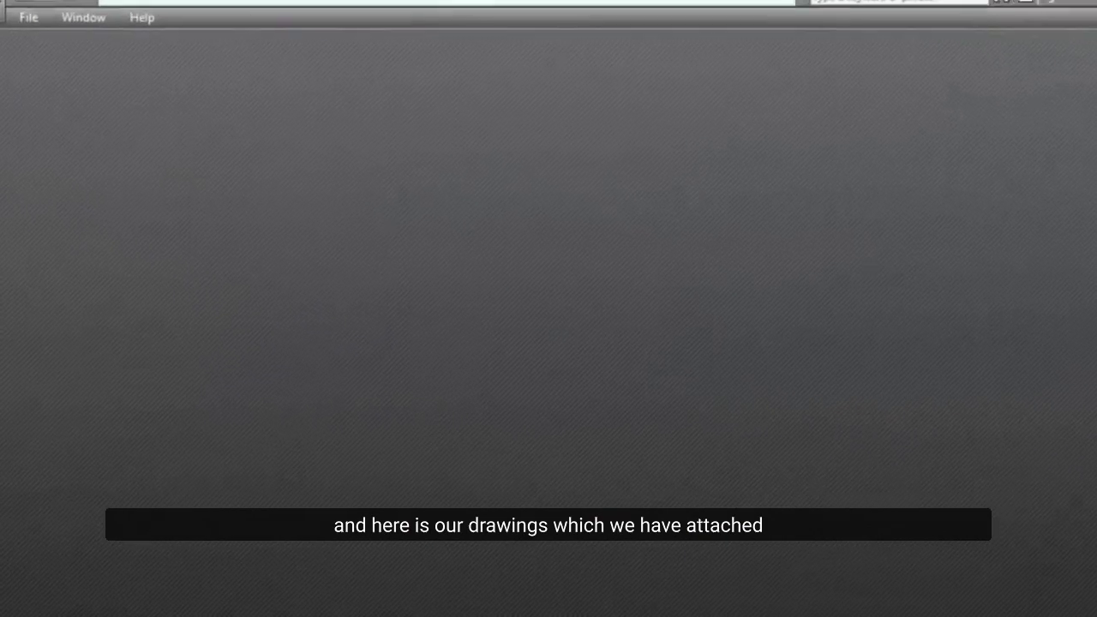